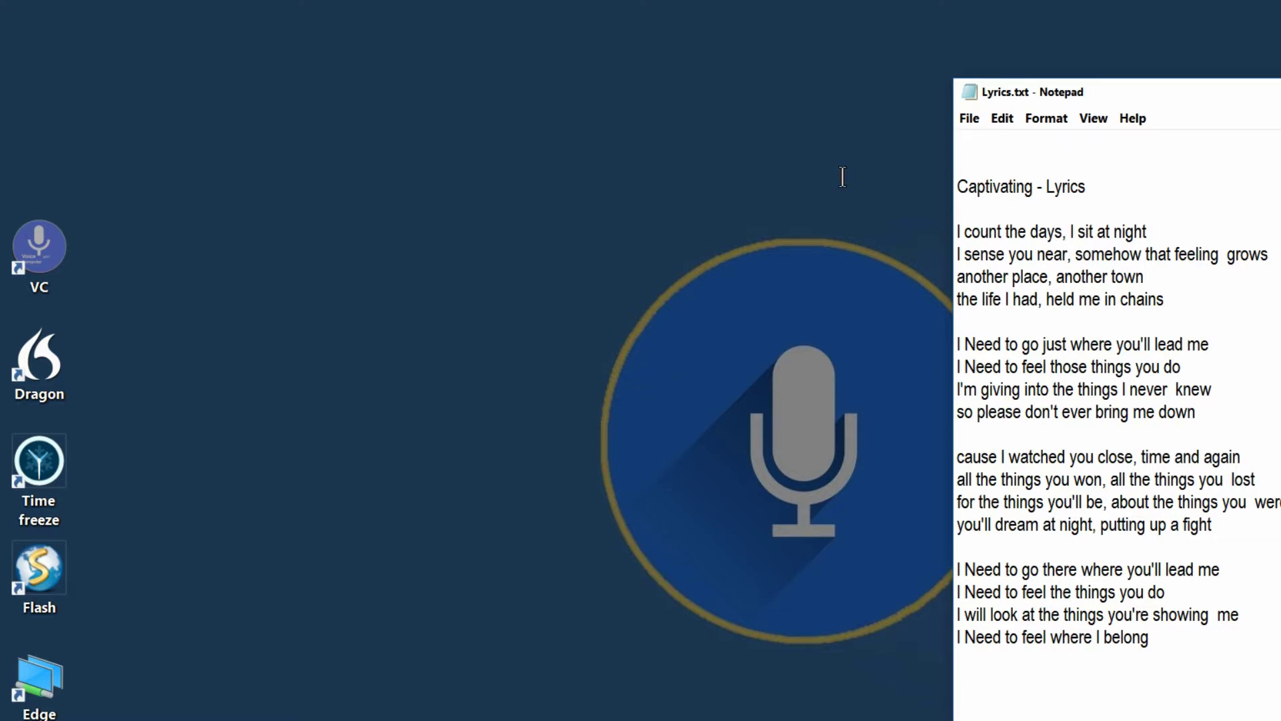
Step: Select Need on the first chorus lines and the first line of the second chorus
key(shift+Left)
key(shift+Left)
key(shift+Left)
key(shift+Left)
key(Down)
key(shift+Right)
key(shift+Right)
key(shift+Right)
key(shift+Right)
key(Down)
key(Down)
key(Down)
key(Down)
key(Down)
key(Down)
key(Down)
key(Down)
key(Down)
key(shift+Left)
key(shift+Left)
key(shift+Left)
key(shift+Left)
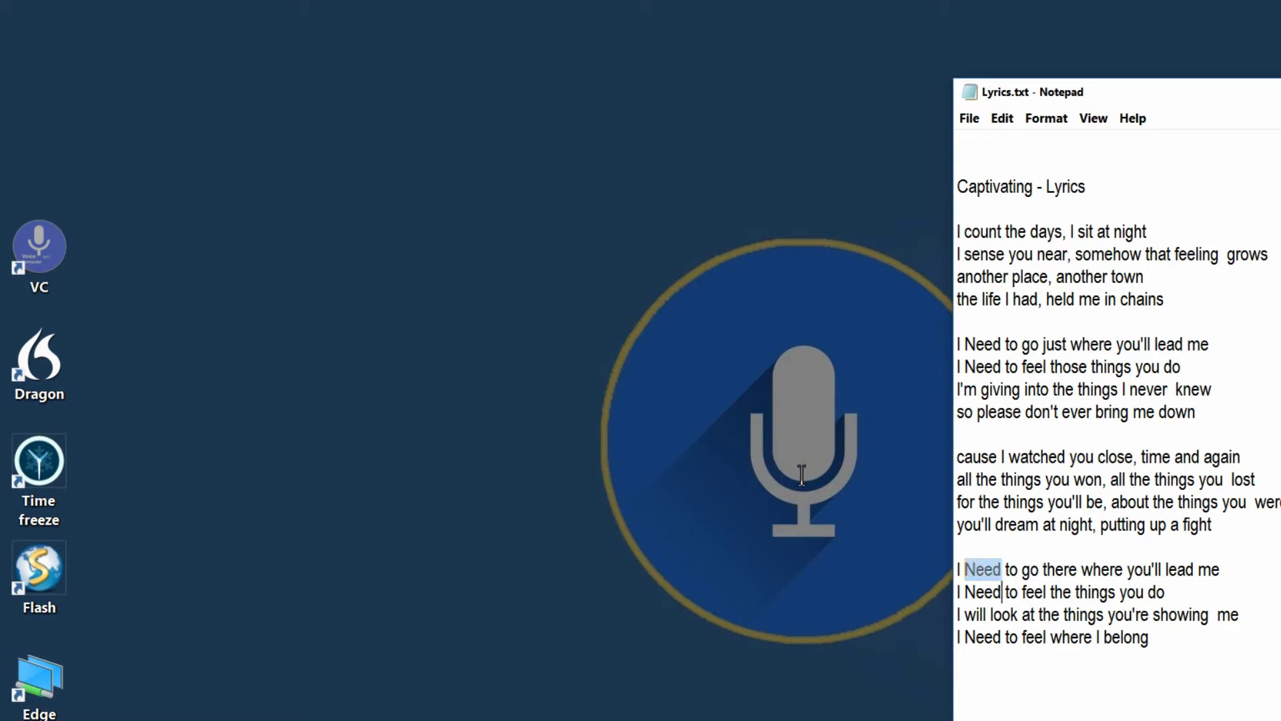
Step: Check Need on the remaining lyric lines, then copy the whole song into Quick correct
key(Down)
key(Right)
key(Right)
key(Right)
key(Right)
key(shift+Left)
key(shift+Left)
key(shift+Left)
key(Down)
key(Down)
key(Right)
key(Right)
key(Right)
key(Right)
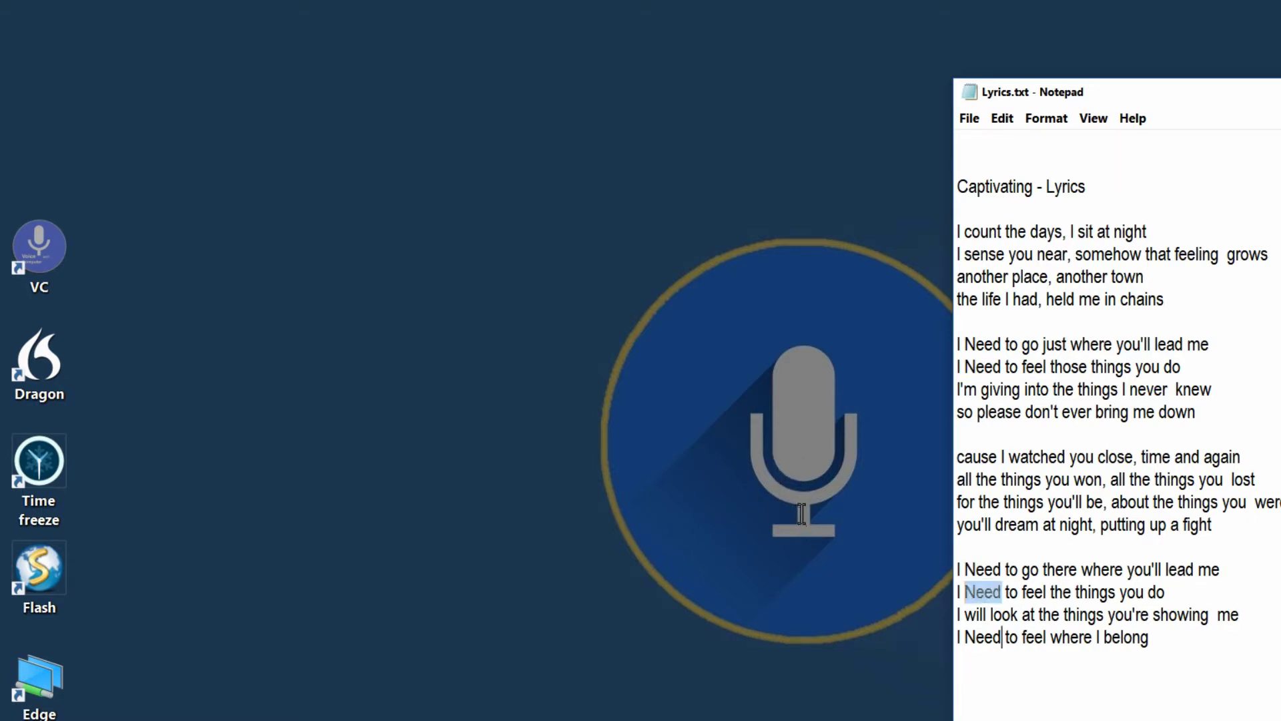
key(shift+Left)
key(shift+Left)
key(shift+Left)
key(shift+Left)
key(Down)
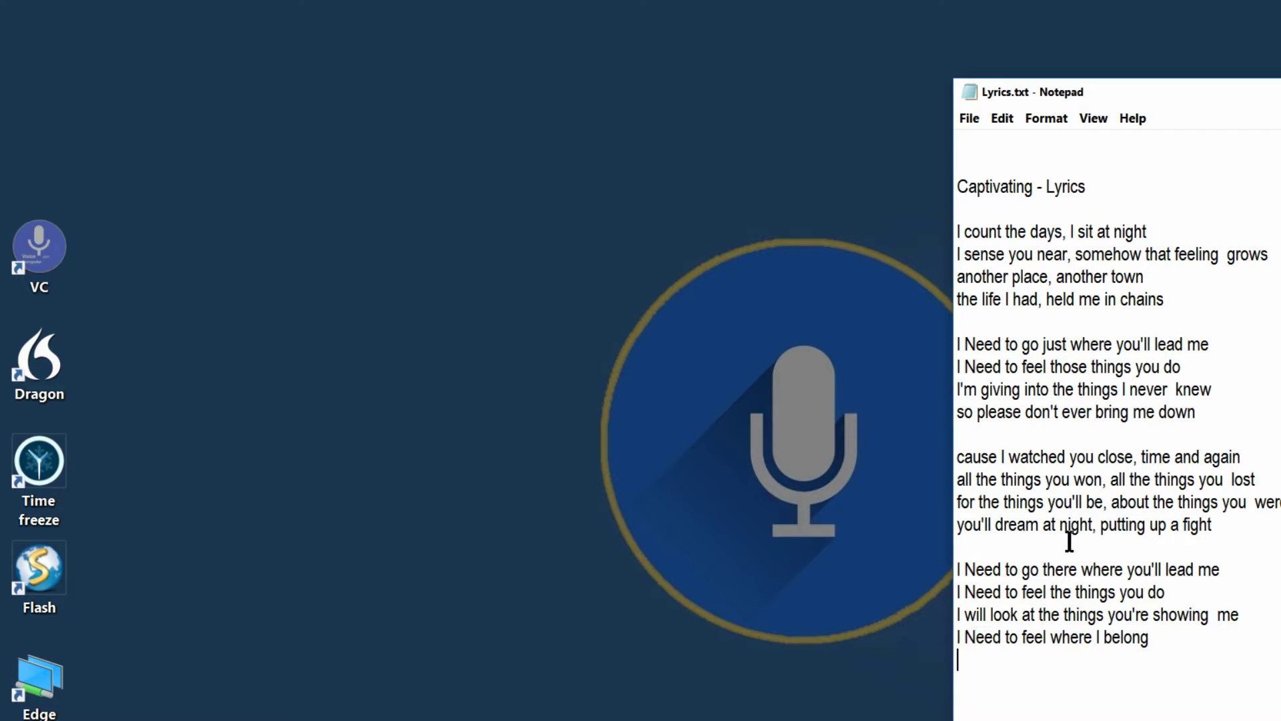
key(ctrl+a)
key(ctrl+c)
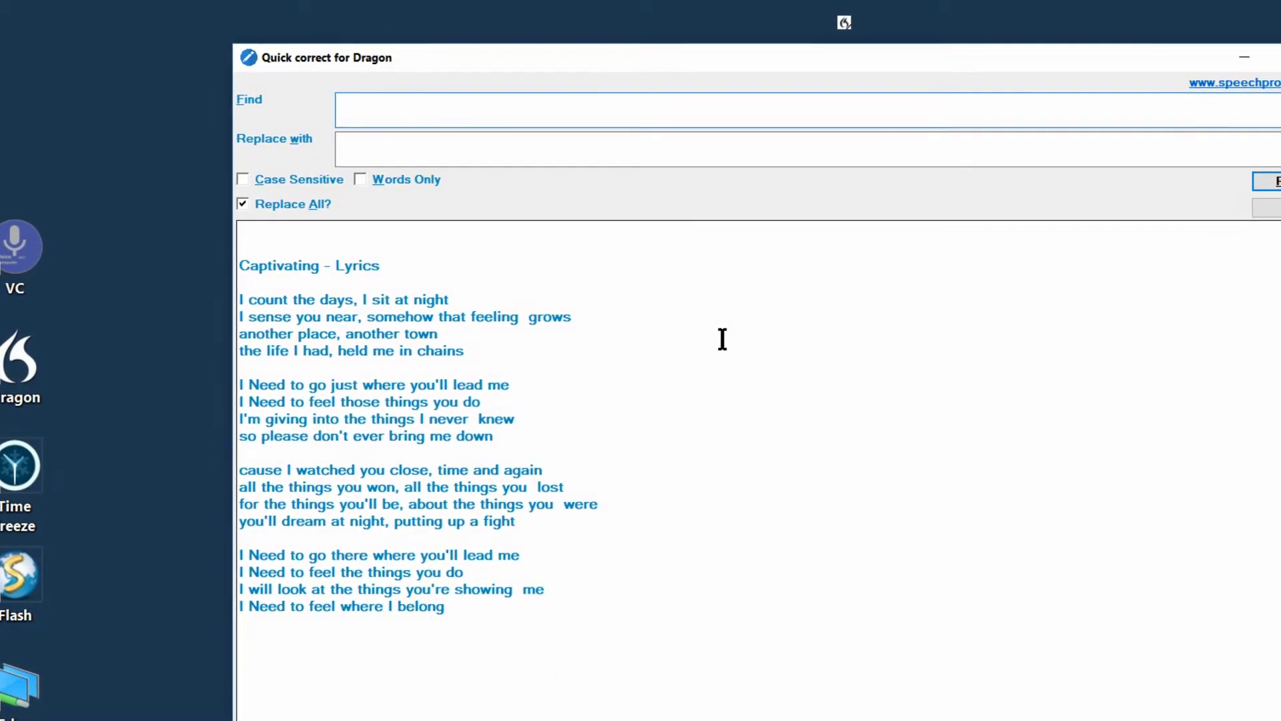
Step: Set Find to 'Need' and Replace with to 'Want'
text(Need)
key(Tab)
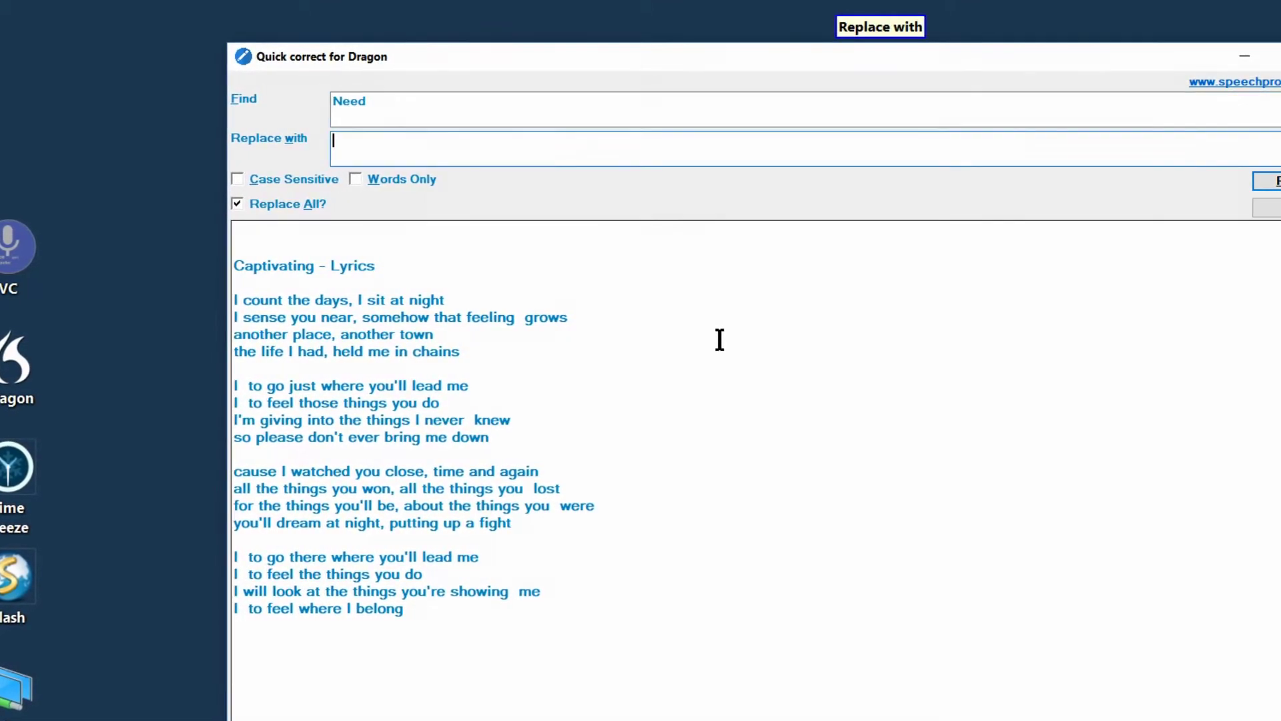
text(Want)
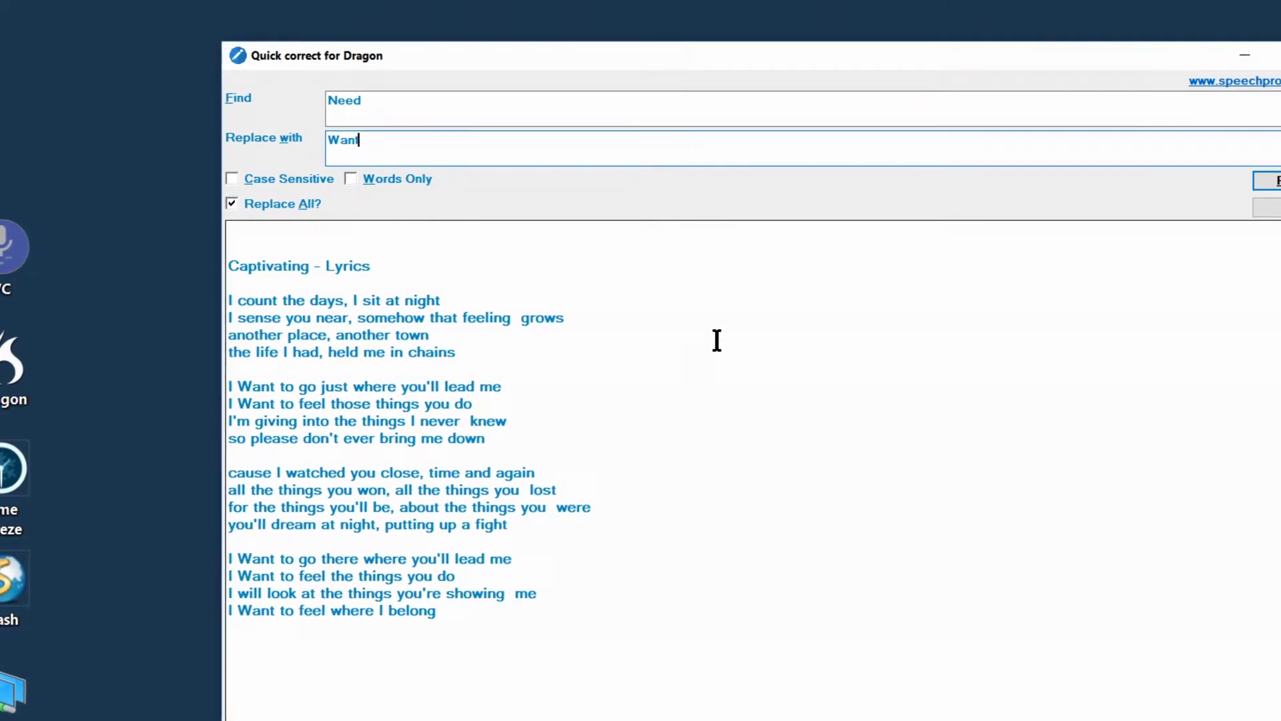
Step: Check each Want in the corrected lyrics through the last line, then select all the text
click(281, 387)
key(ctrl+shift+Left)
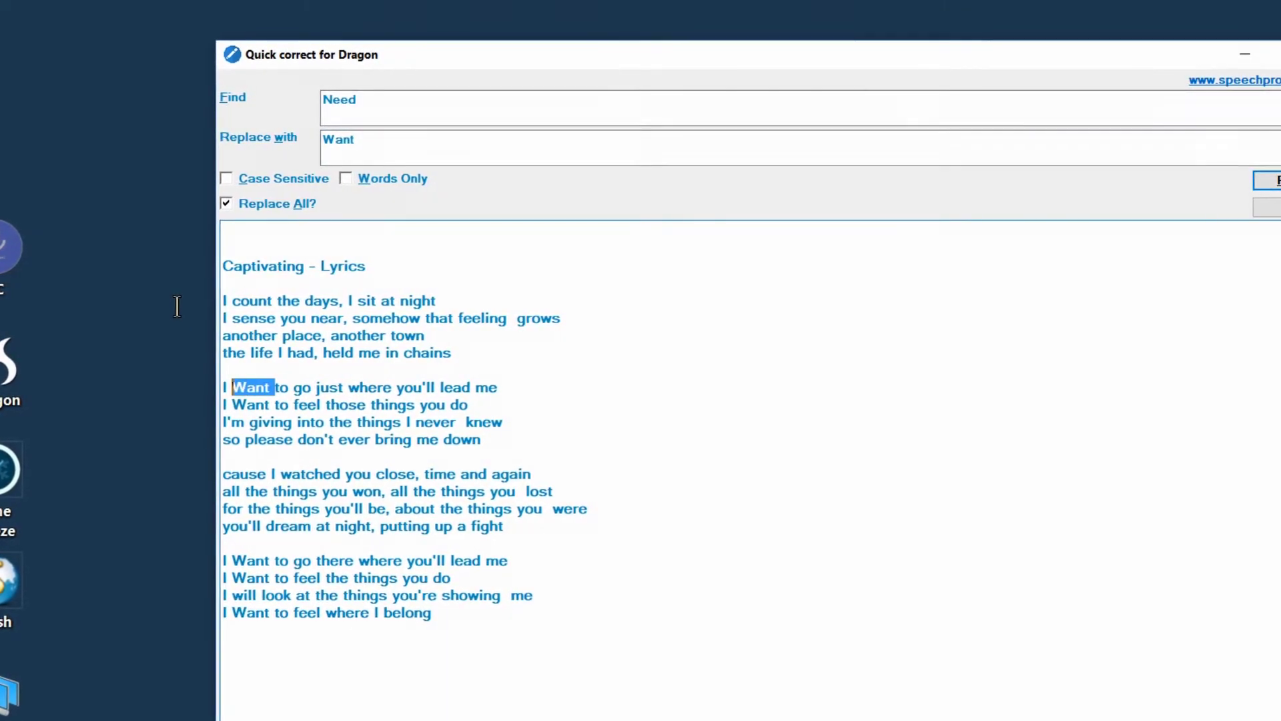
key(Down)
key(ctrl+shift+Left)
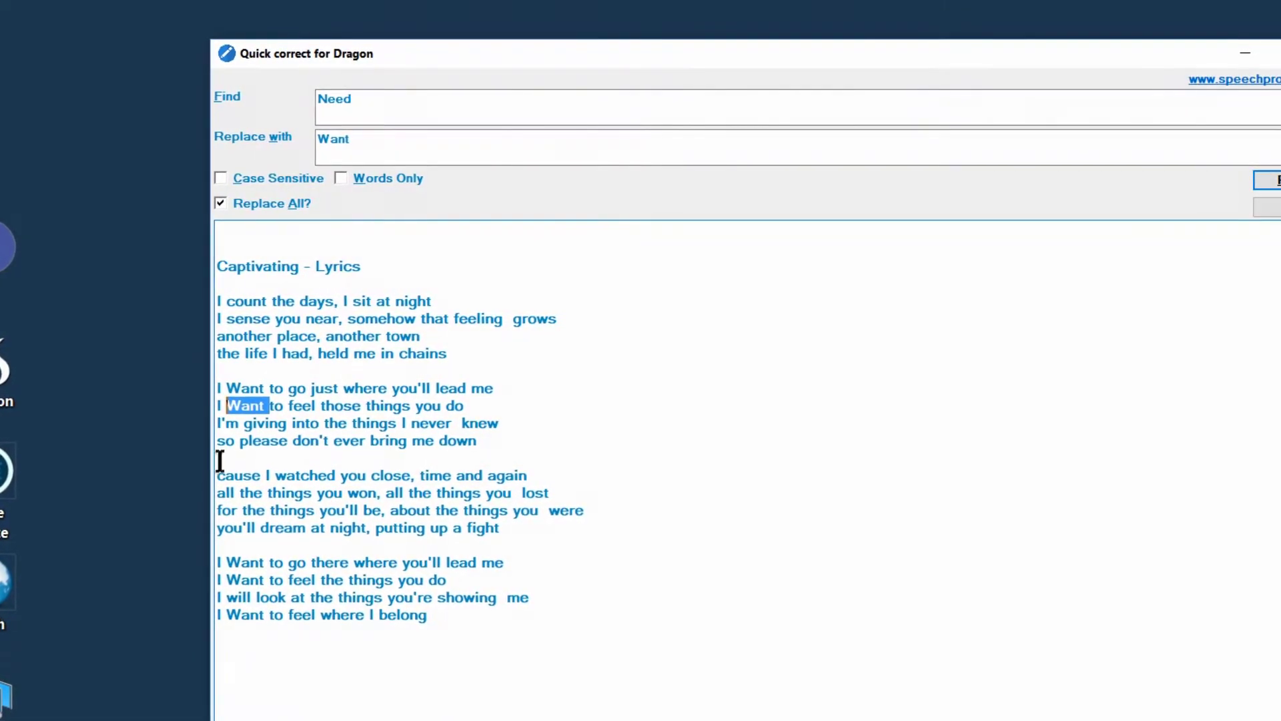
key(F3)
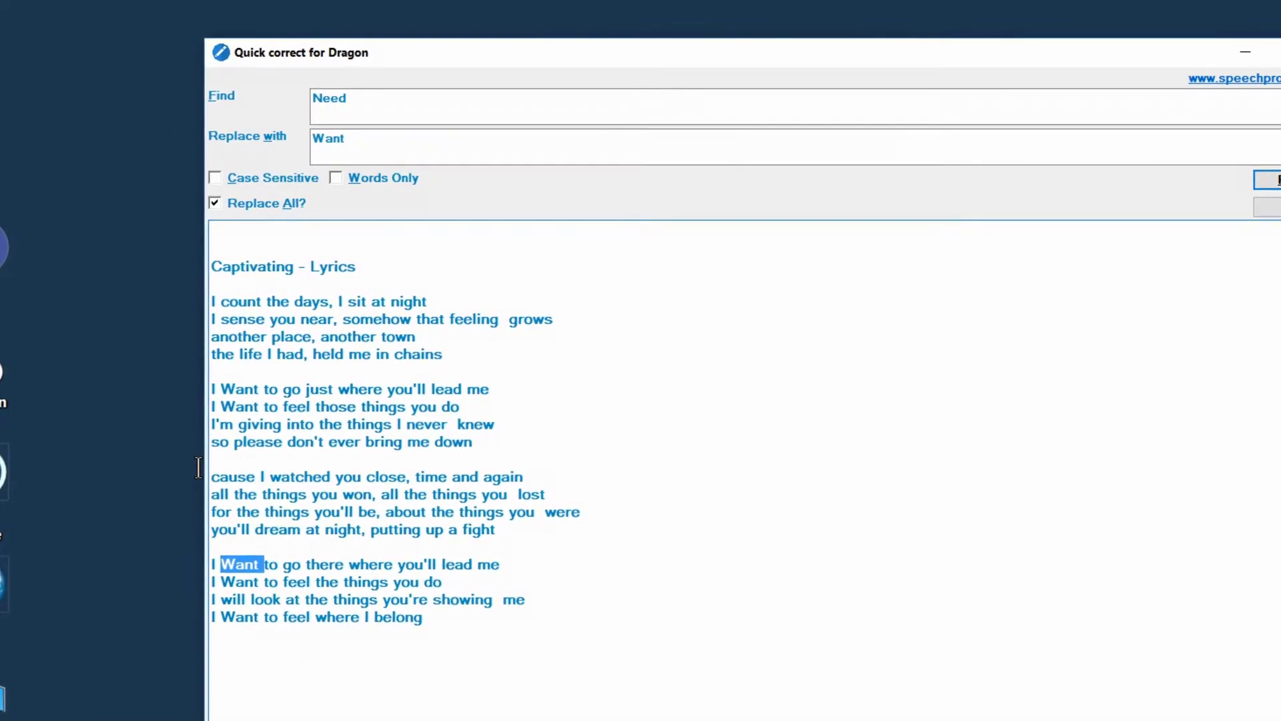
key(F3)
key(F3)
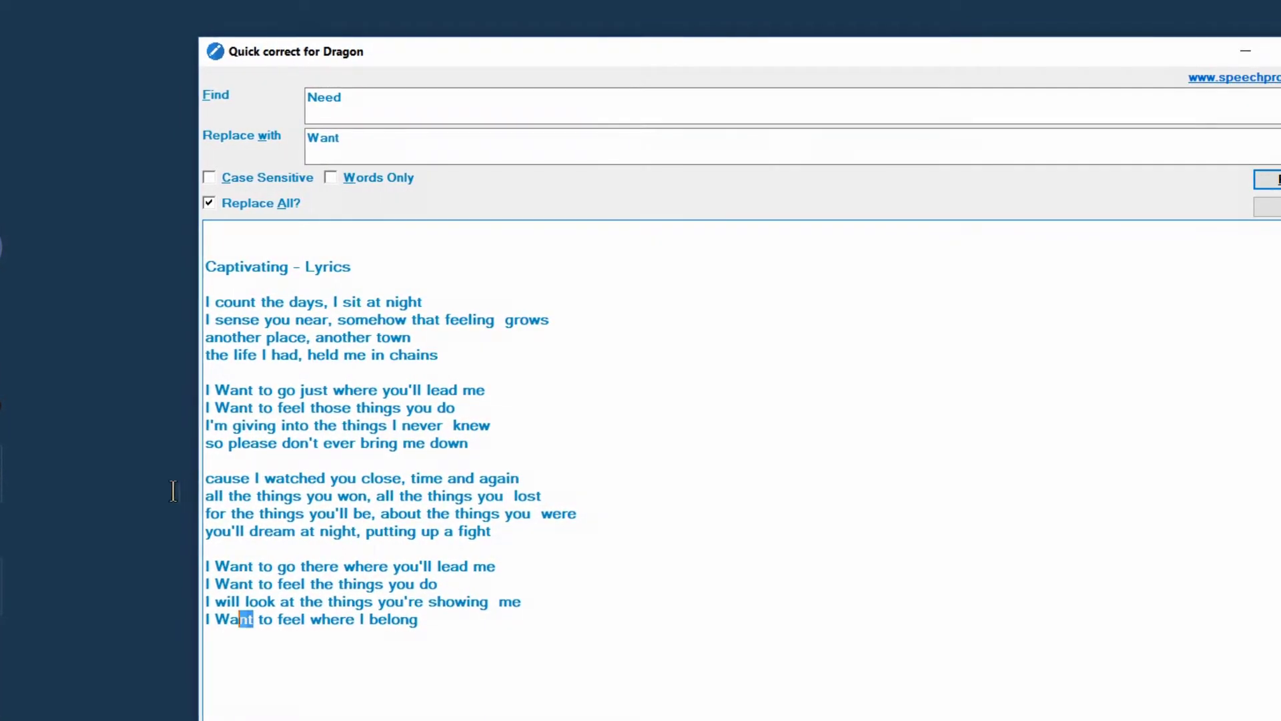
key(Up)
key(End)
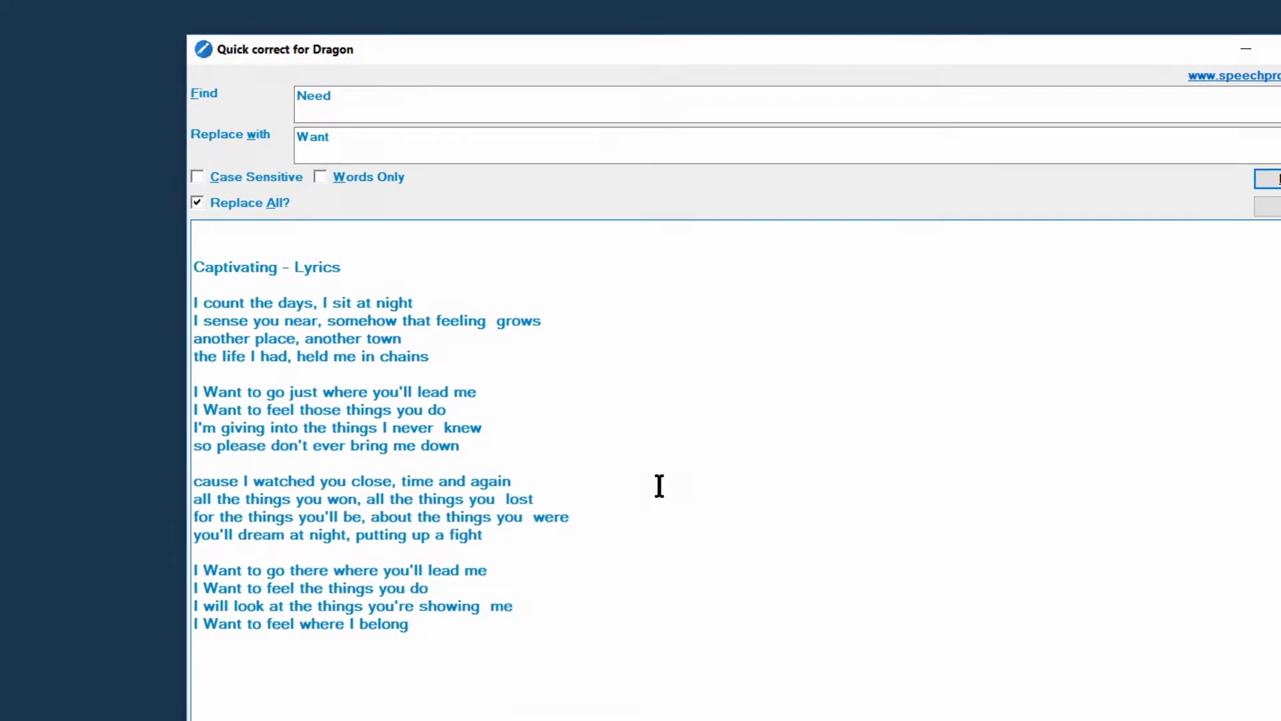
key(ctrl+a)
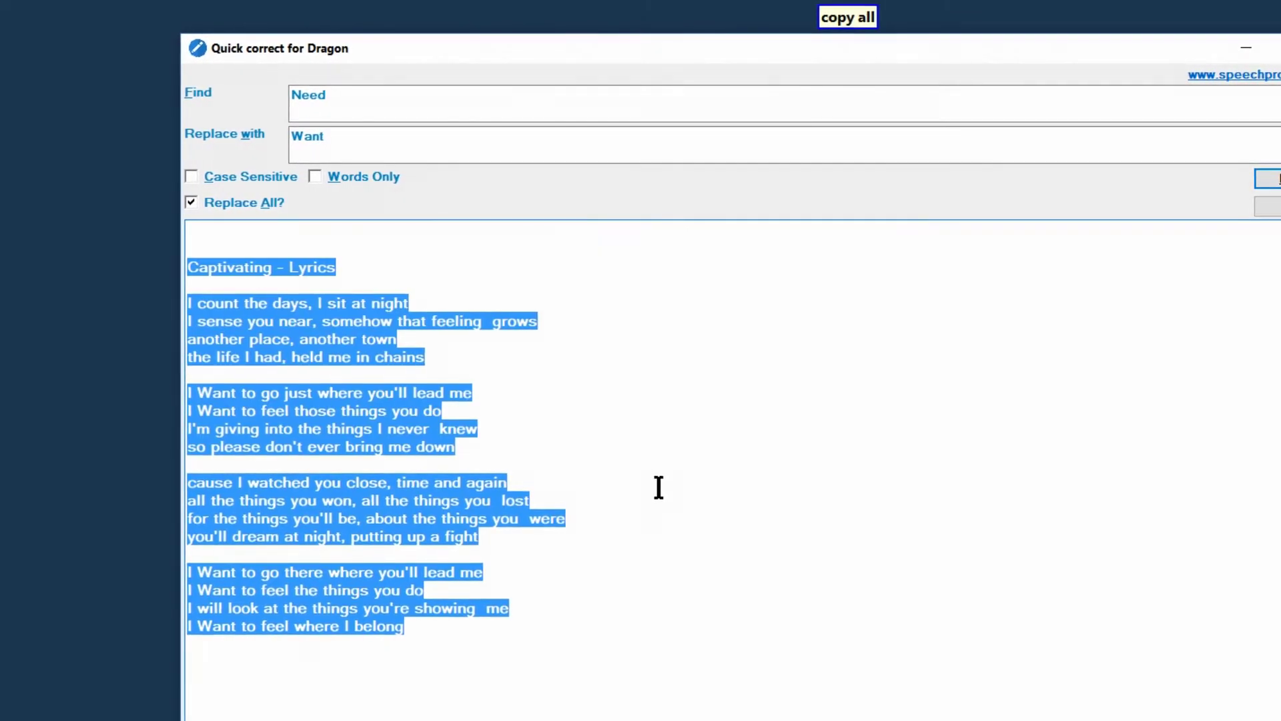
Step: Close Quick correct, delete the original Notepad lyrics, and paste in the Want version
key(alt+F4)
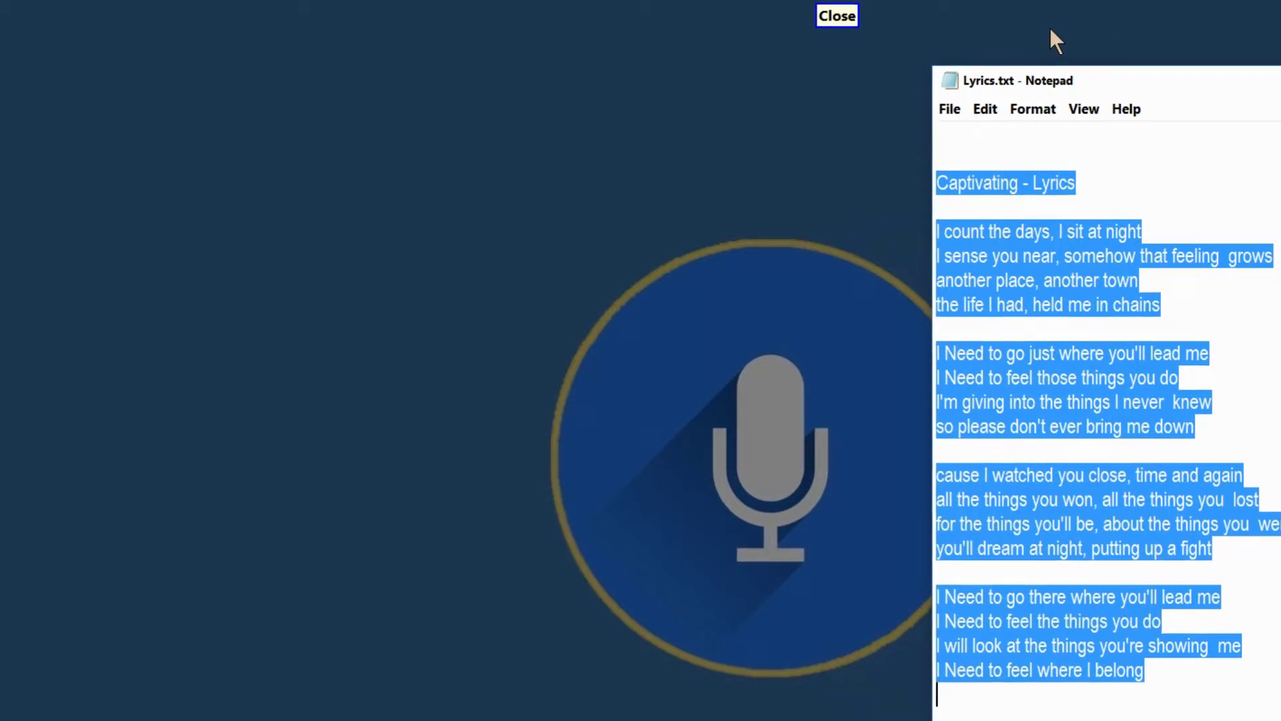
key(Delete)
key(ctrl+v)
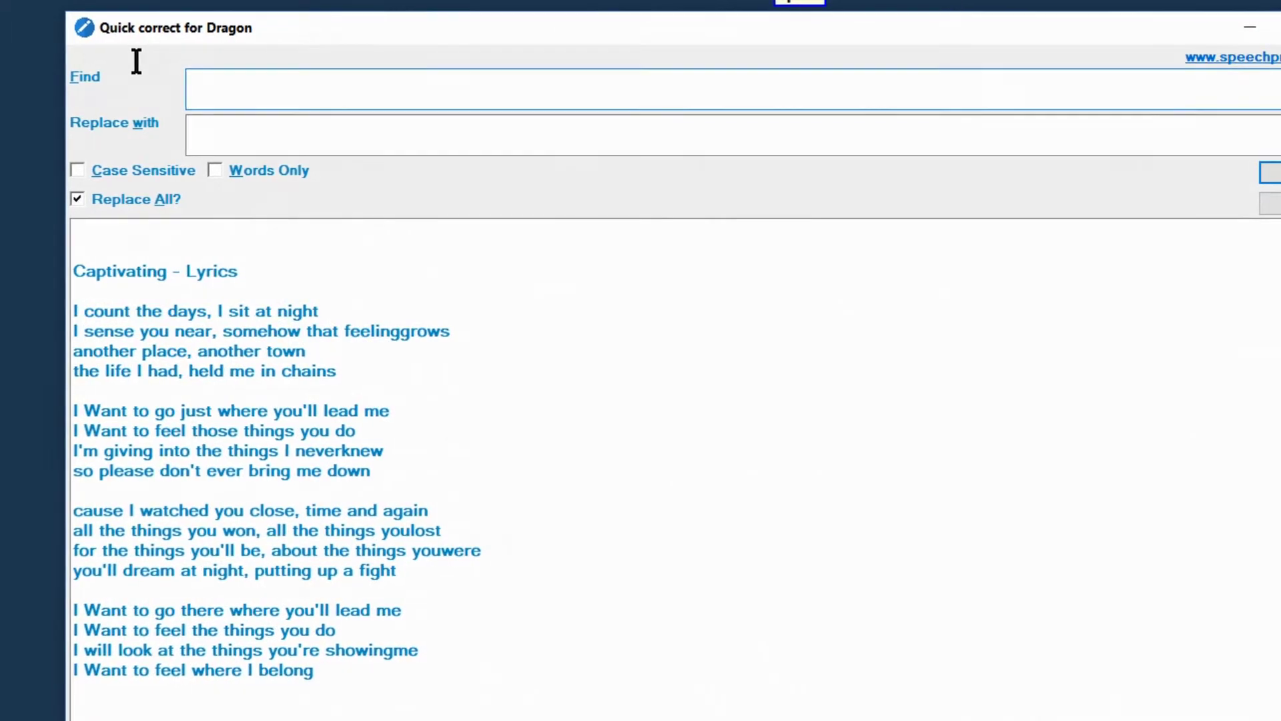
Step: Move from the two-space Find entry to the Replace with field
key(Tab)
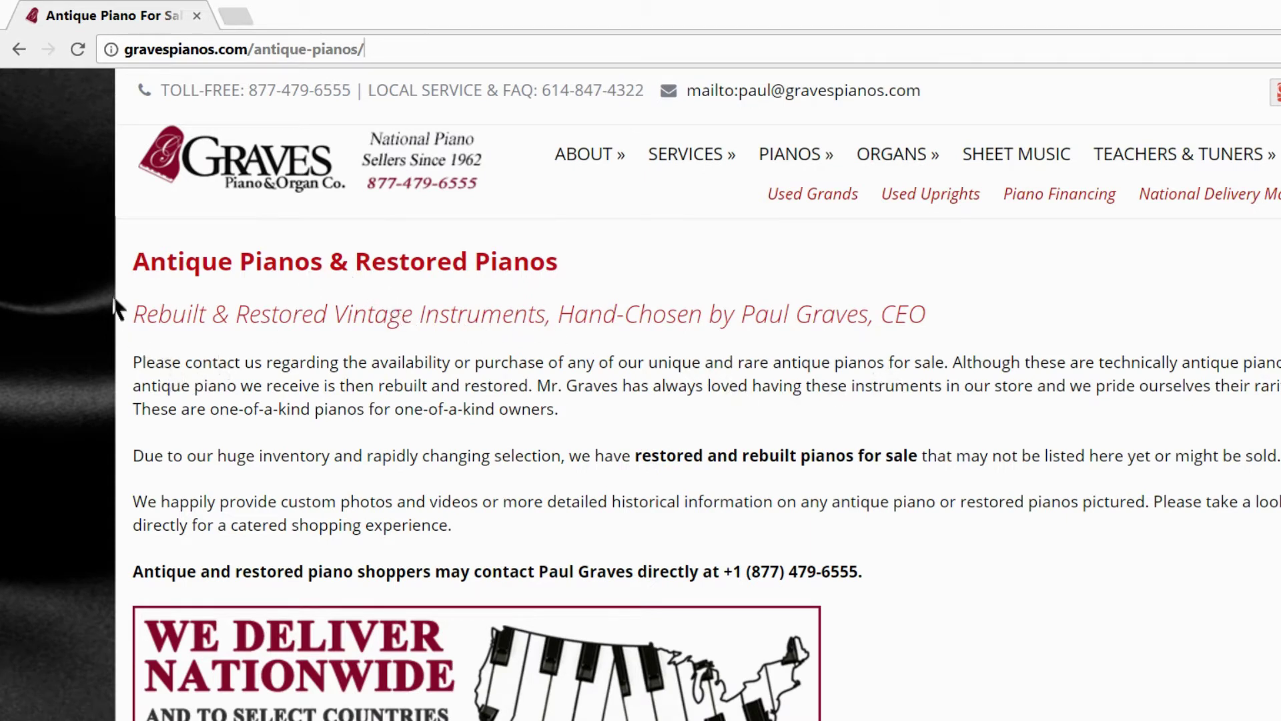
Step: Store the page's first paragraph below the piano URLs, then delete everything in the store box
drag(112, 299, 460, 337)
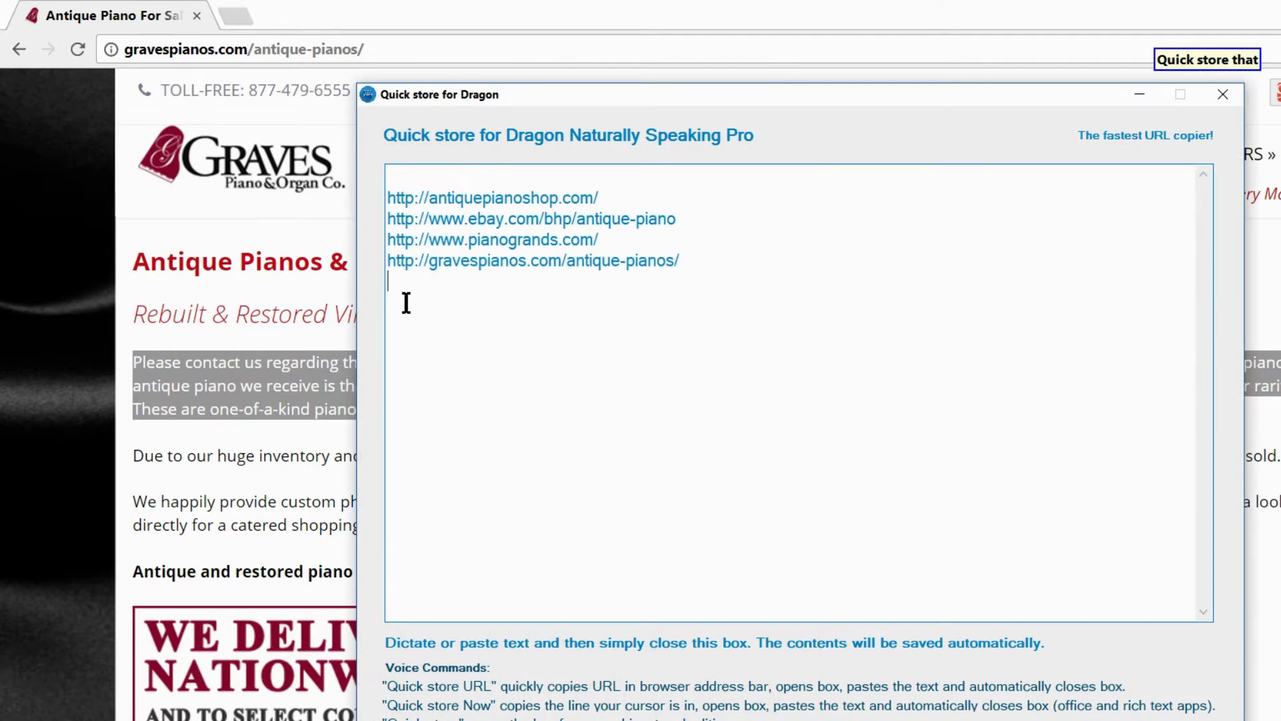
text(Please contact us regarding the availability or purchase of any of our unique and rare antique pianos for sale. Although these are technically antique pianos, nearly every antique piano we receive is then rebuilt and restored. Mr. Graves has always loved having these instruments in our store and we pride ourselves their rarity, quality, and beauty. These are one-of-a-kind pianos for one-of-a-kind owners.)
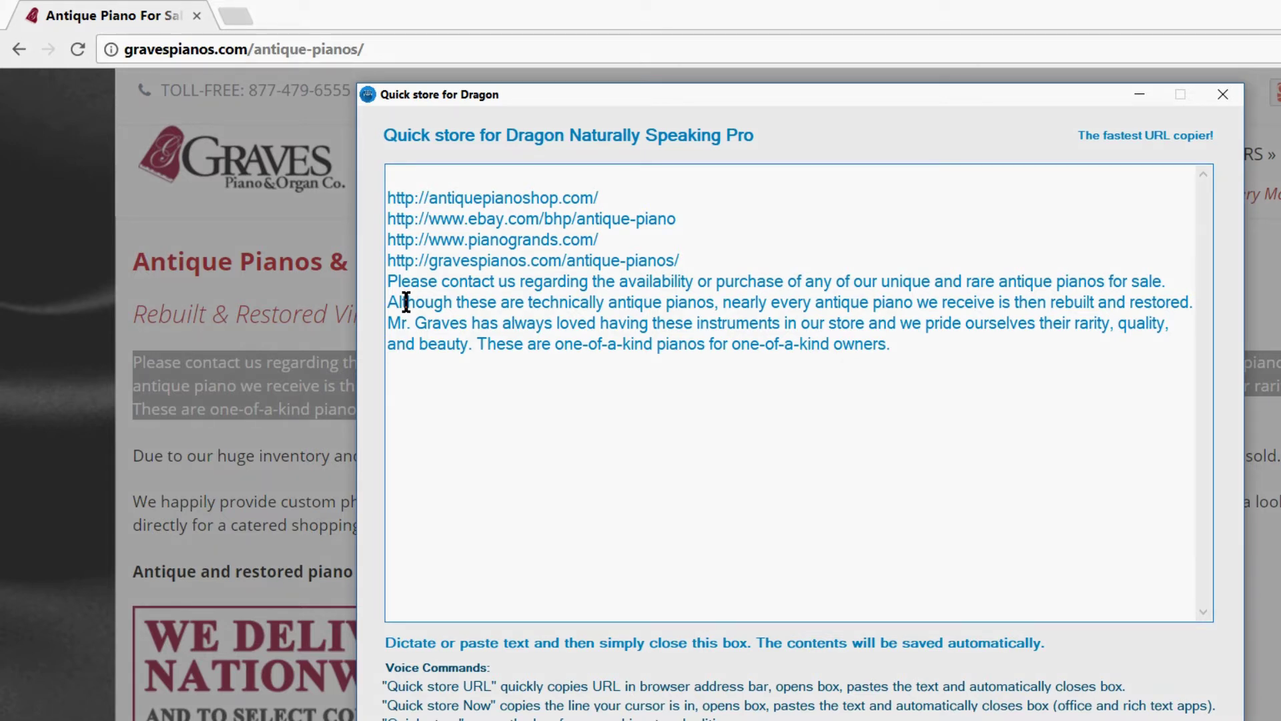
key(ctrl+a)
key(Delete)
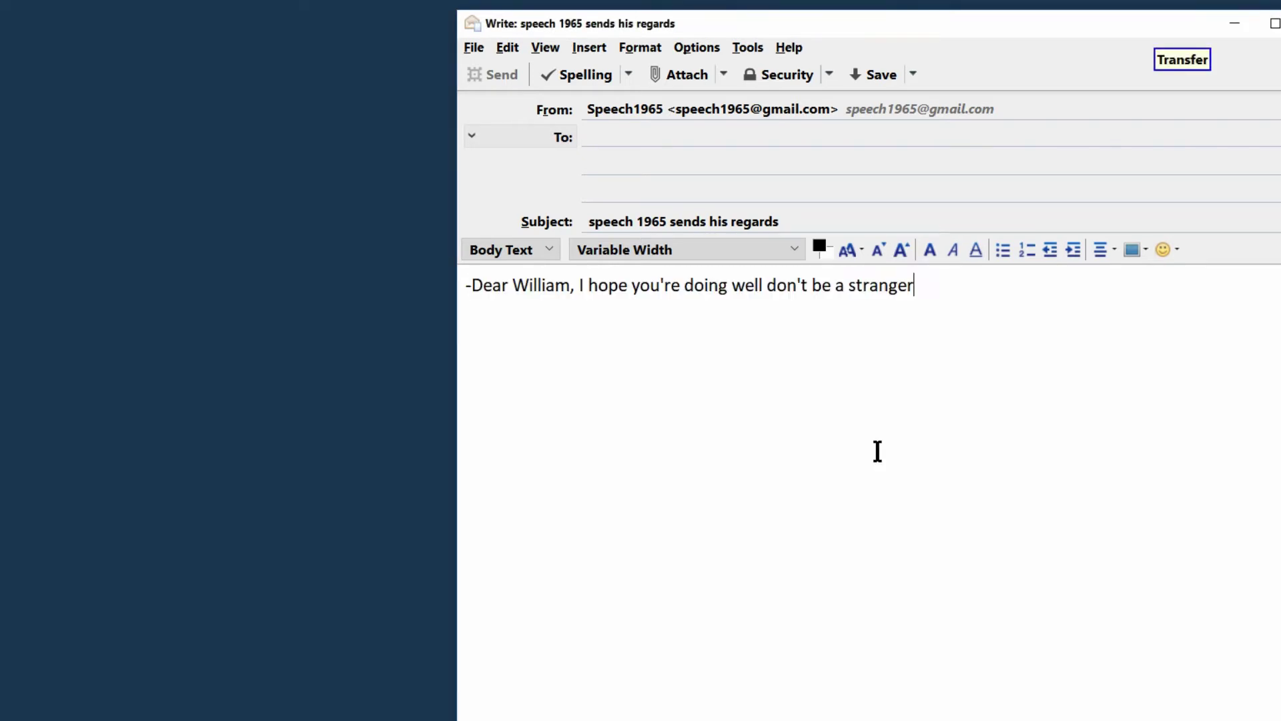
Step: Erase the greeting and the rest of the Thunderbird message body
key(BackSpace)
key(BackSpace)
key(BackSpace)
key(BackSpace)
key(BackSpace)
key(BackSpace)
key(BackSpace)
key(BackSpace)
key(BackSpace)
key(BackSpace)
key(BackSpace)
key(BackSpace)
key(BackSpace)
key(BackSpace)
key(BackSpace)
key(BackSpace)
key(BackSpace)
key(BackSpace)
key(BackSpace)
key(BackSpace)
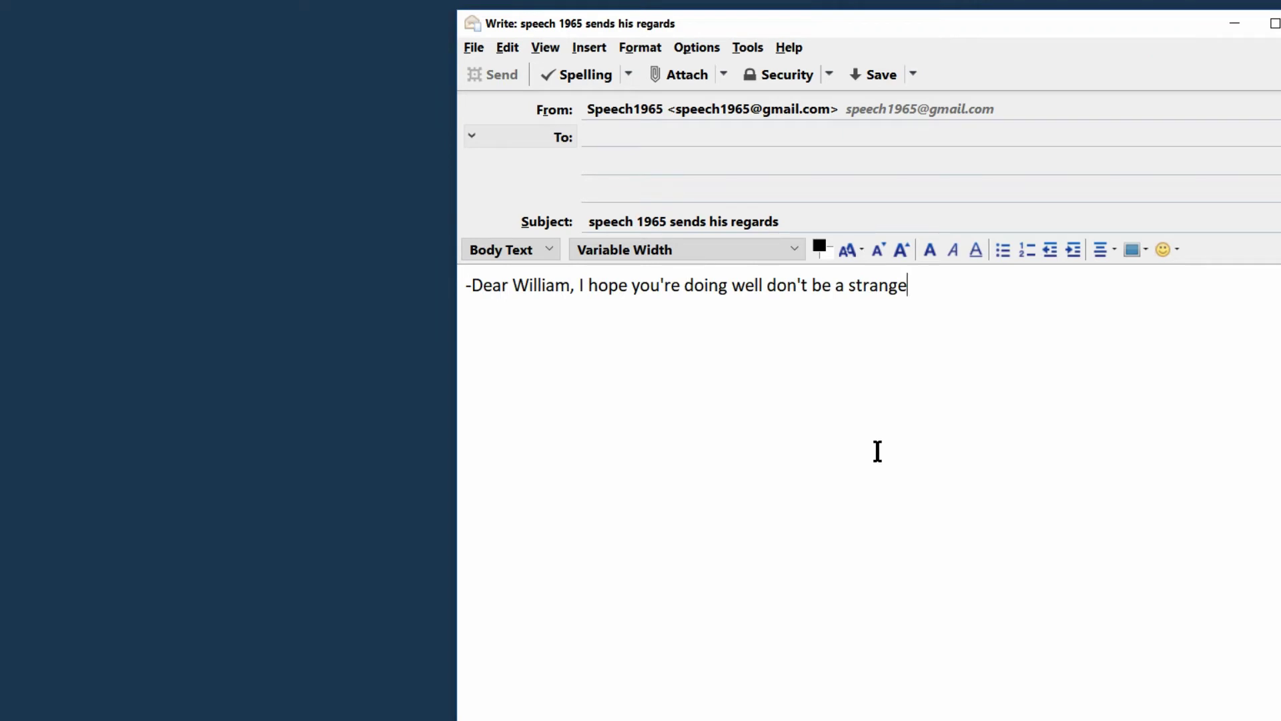
key(BackSpace)
key(BackSpace)
key(BackSpace)
key(BackSpace)
key(BackSpace)
key(BackSpace)
key(BackSpace)
key(BackSpace)
key(BackSpace)
key(BackSpace)
key(BackSpace)
key(BackSpace)
key(BackSpace)
key(BackSpace)
key(BackSpace)
key(BackSpace)
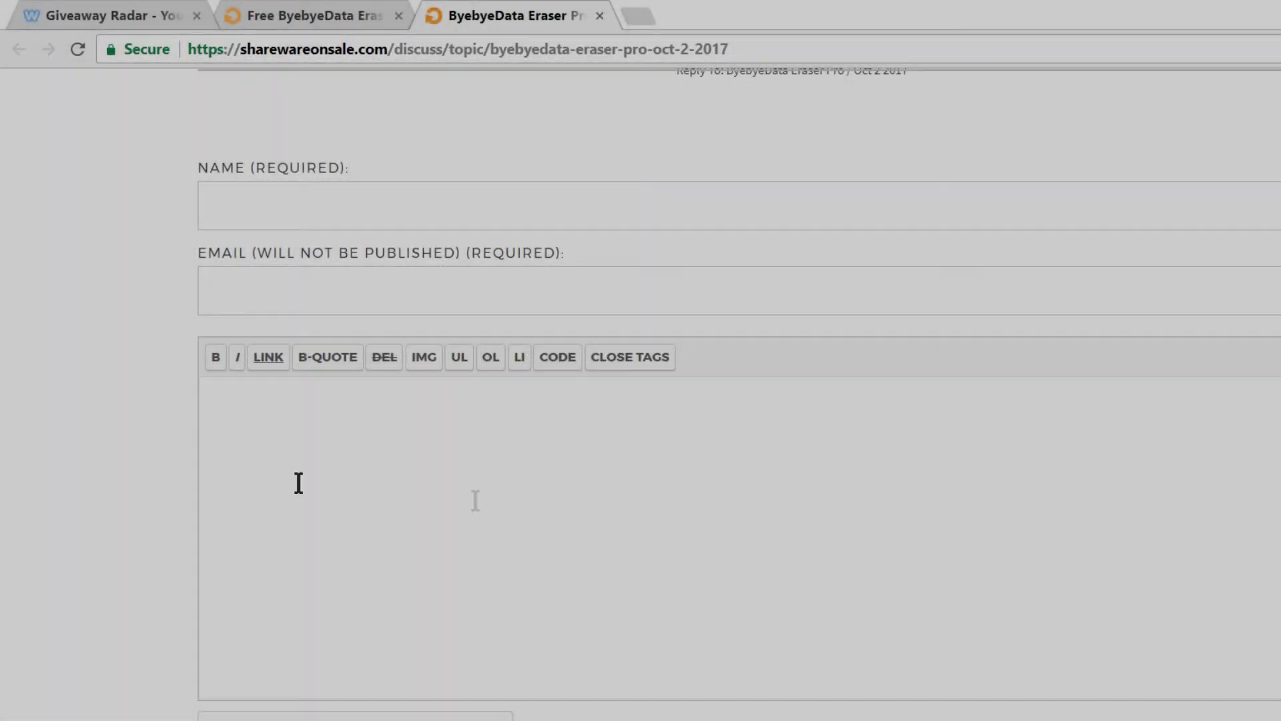
Step: Target the web page's comment box and transfer the dictated opinion into it
click(204, 382)
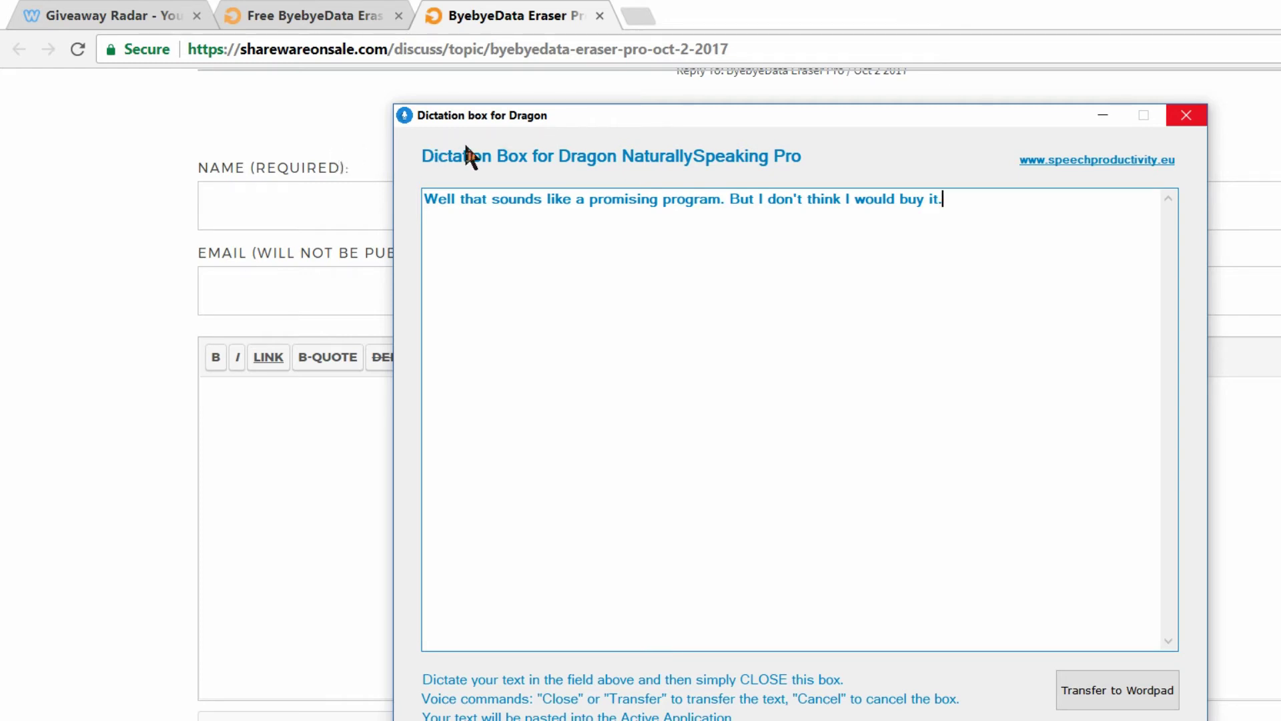
click(1187, 115)
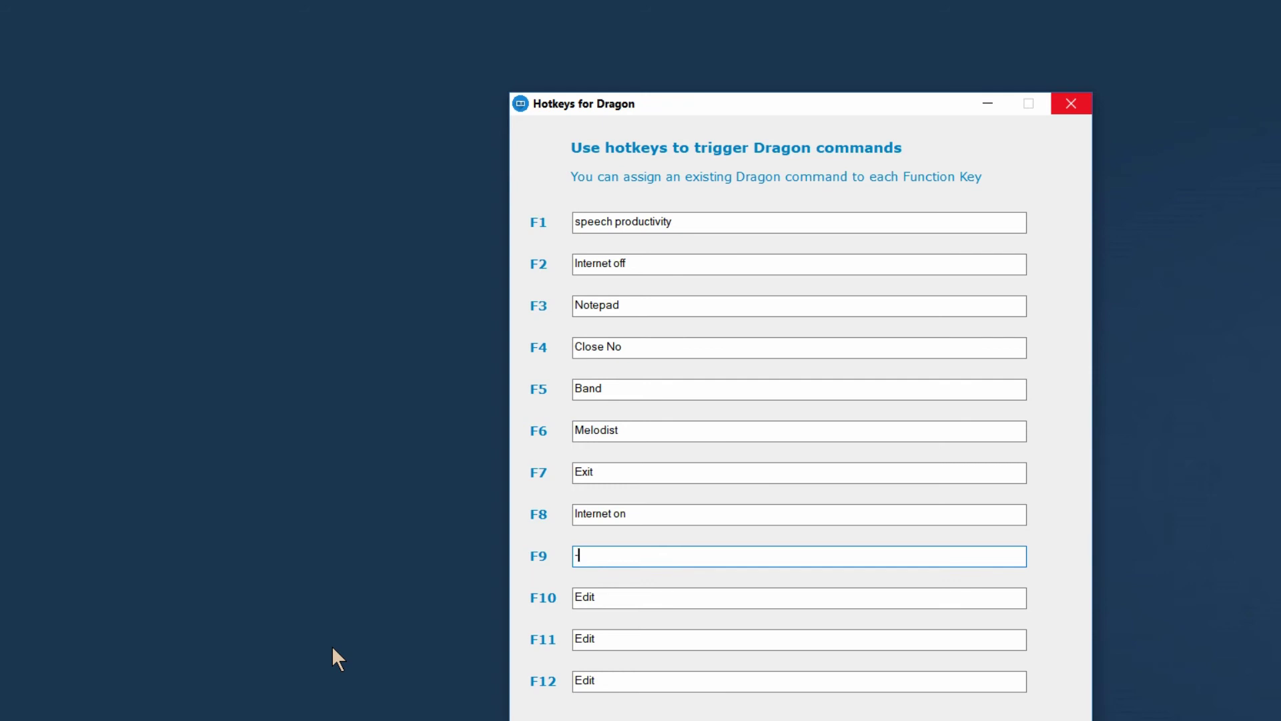
Step: Trigger the F1 'speech productivity' hotkey to open the rnam.net utilities page
key(F1)
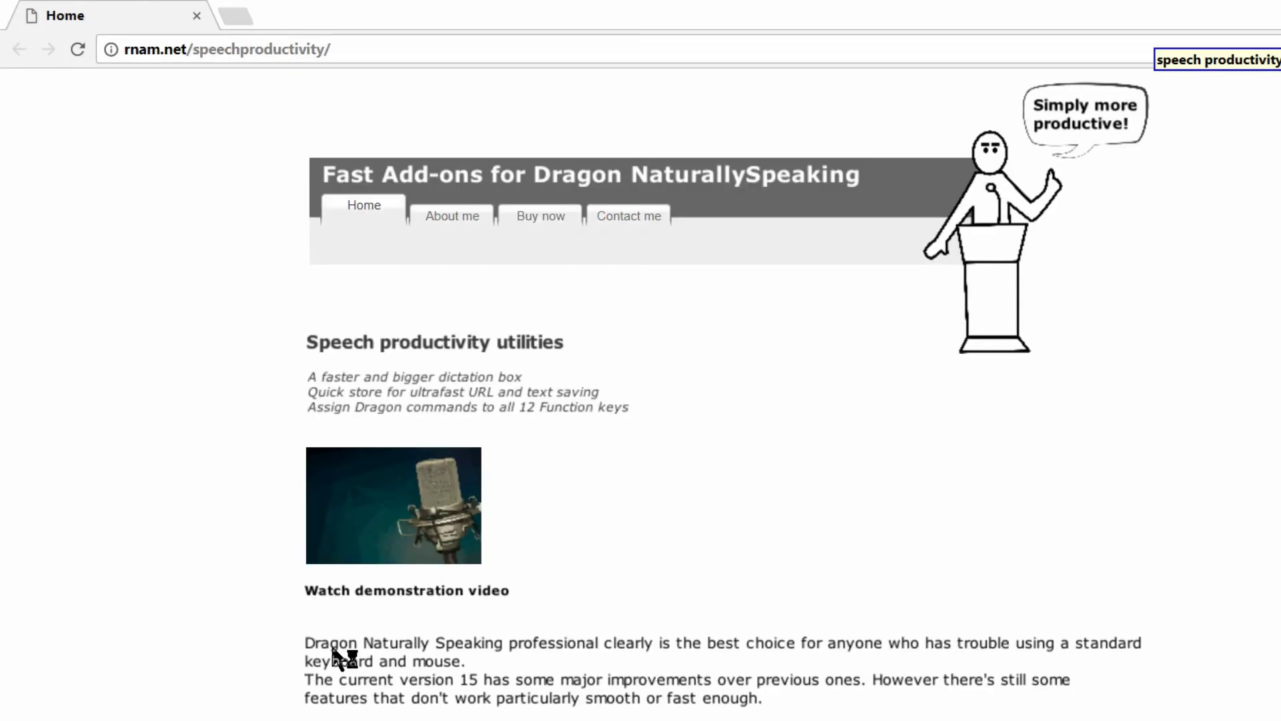
Step: Close the browser, then use the F2 'Internet off' hotkey to disable Ethernet and close both network windows
key(F7)
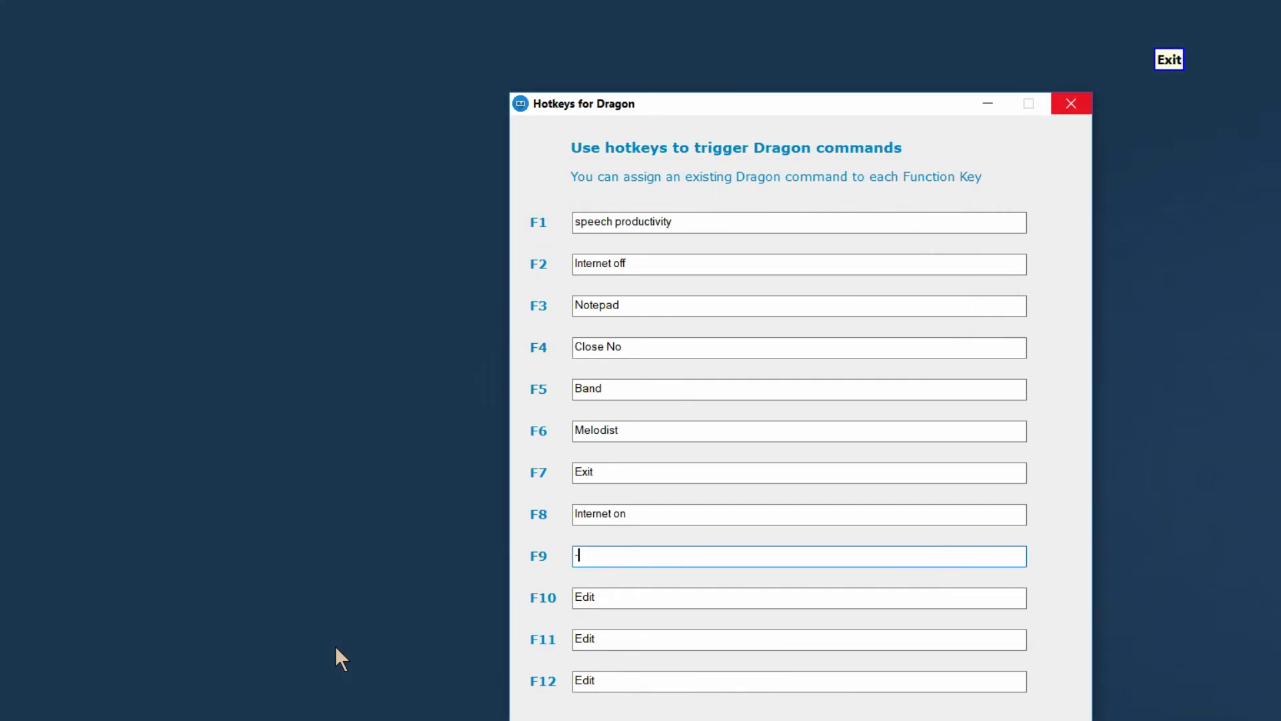
key(F2)
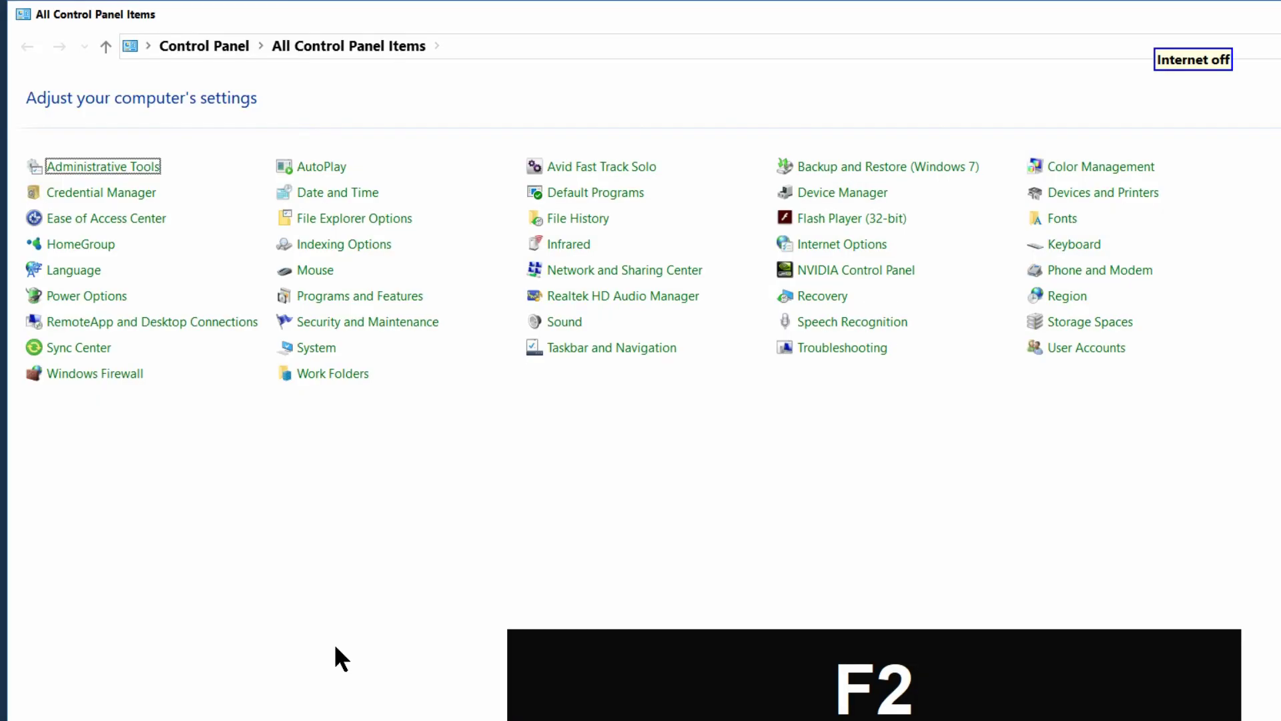
key(n)
key(Return)
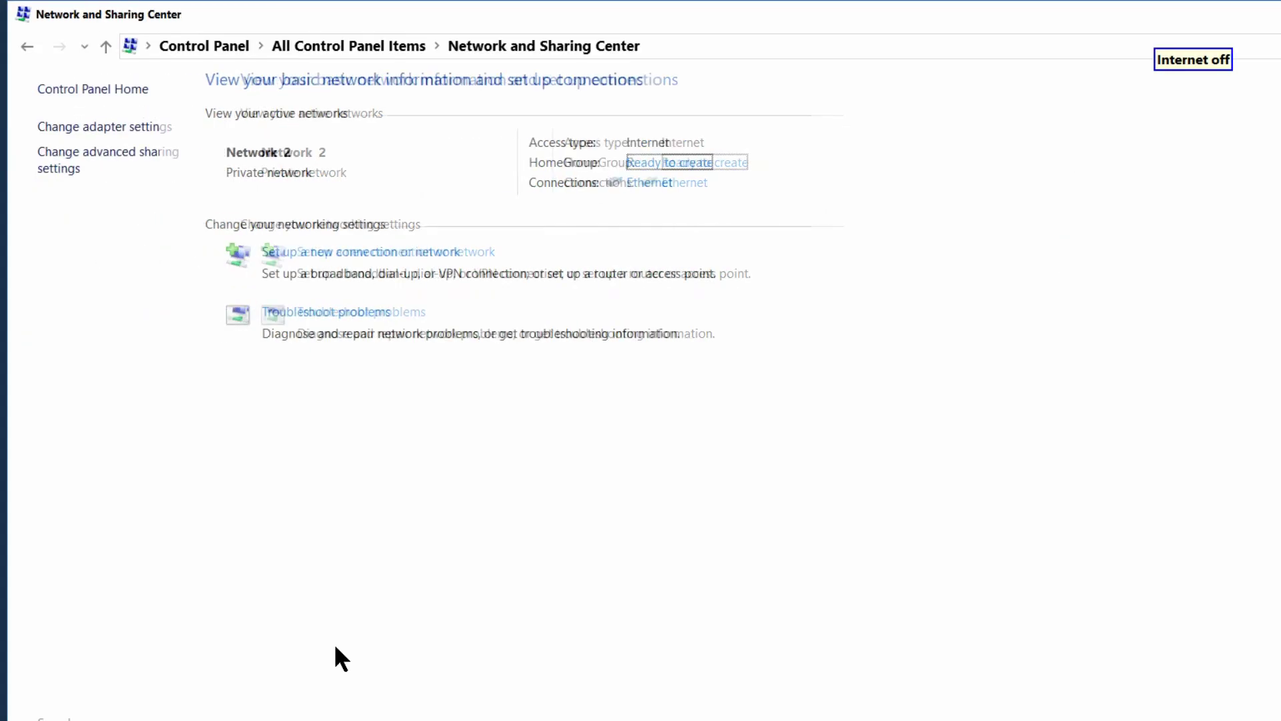
click(106, 115)
key(shift+F10)
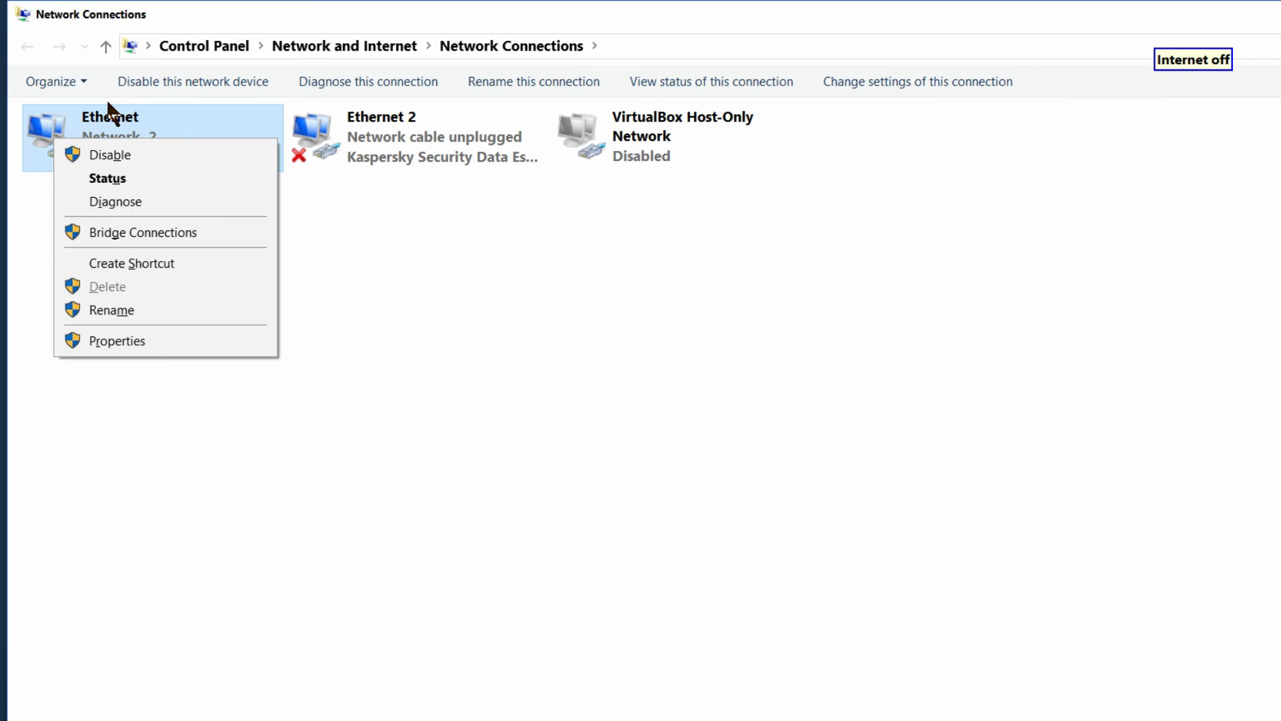
key(Escape)
key(alt+F4)
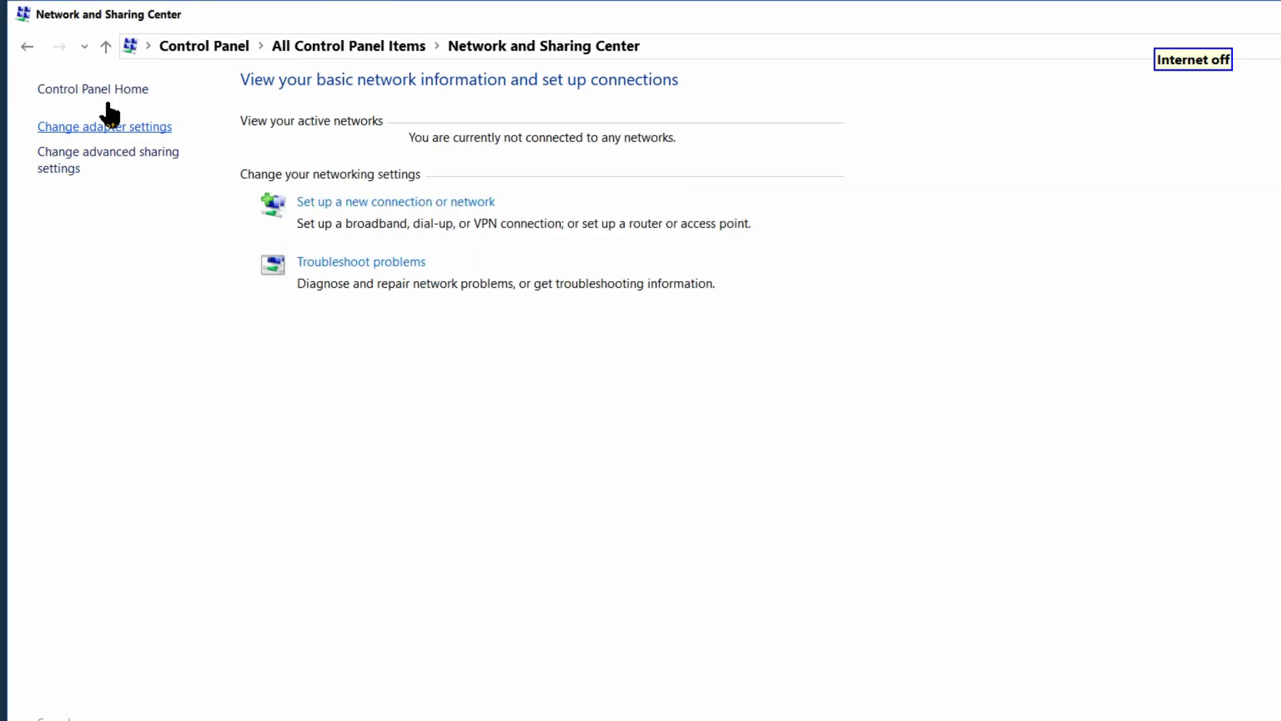
key(alt+F4)
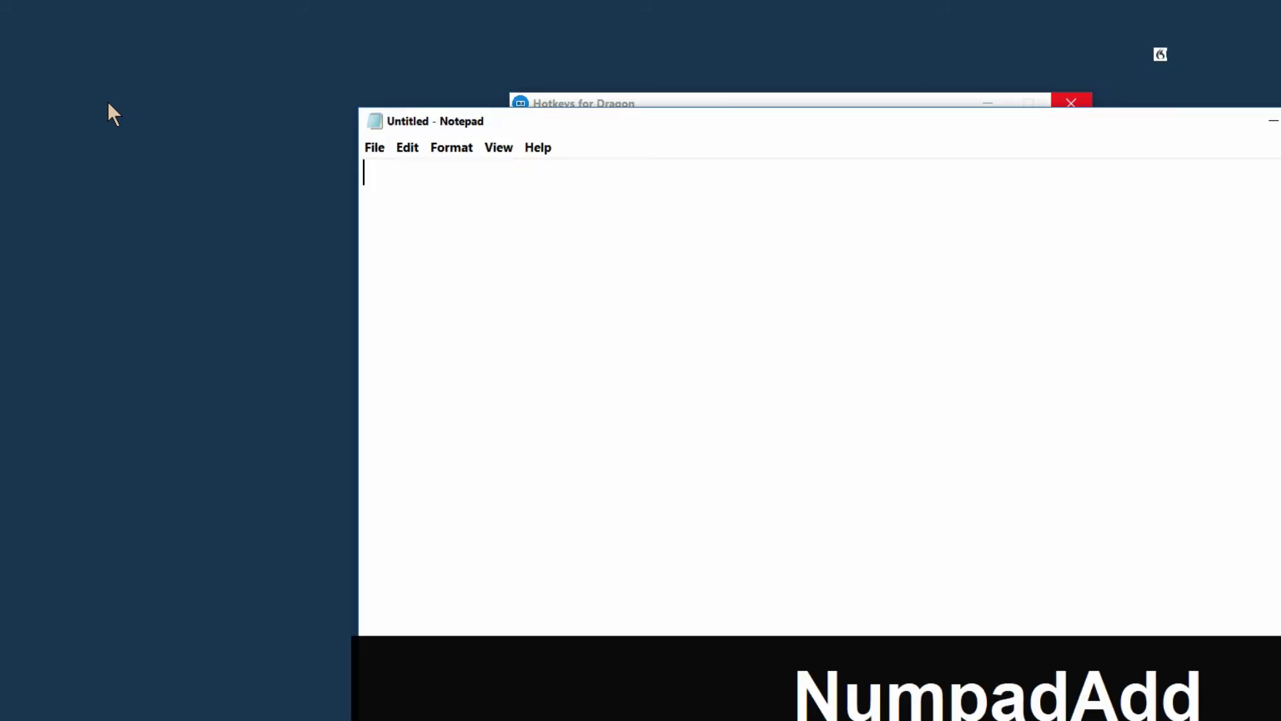
Step: Dictate 'Type some text. Which I don't want to save.' then quit Notepad with Close No, not saving
text(Type some text.)
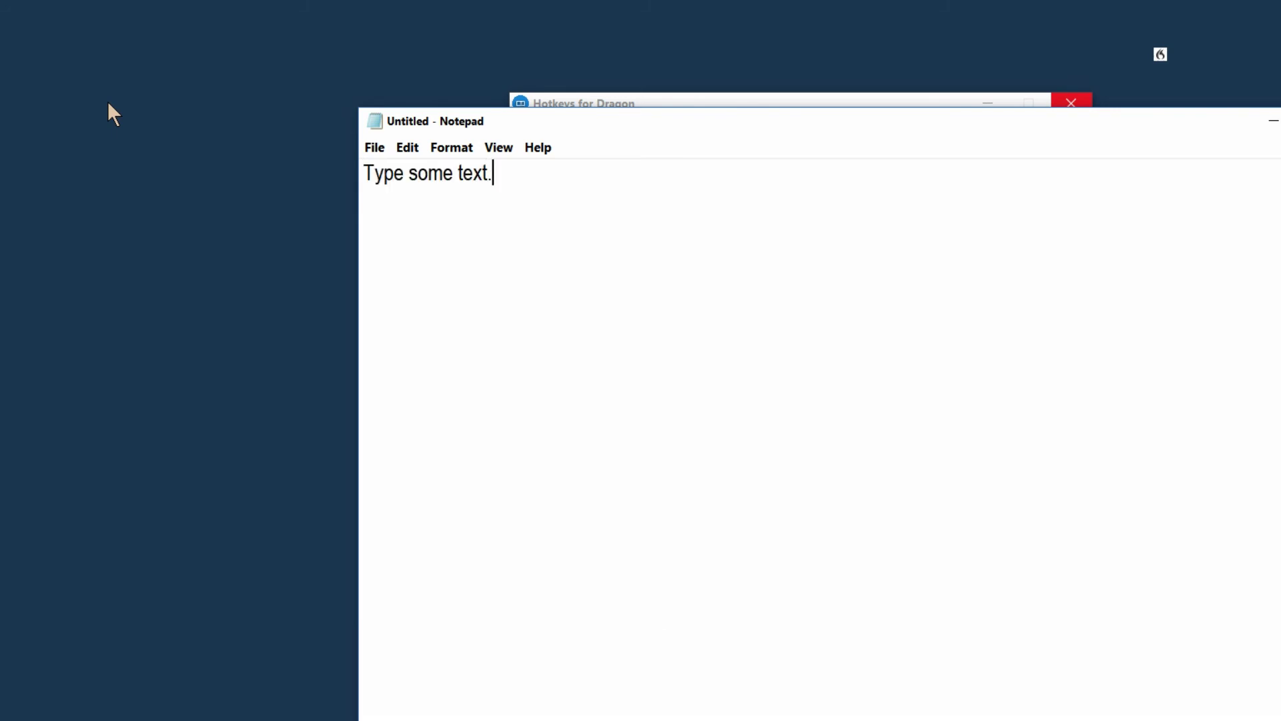
text( Which I don't want to save)
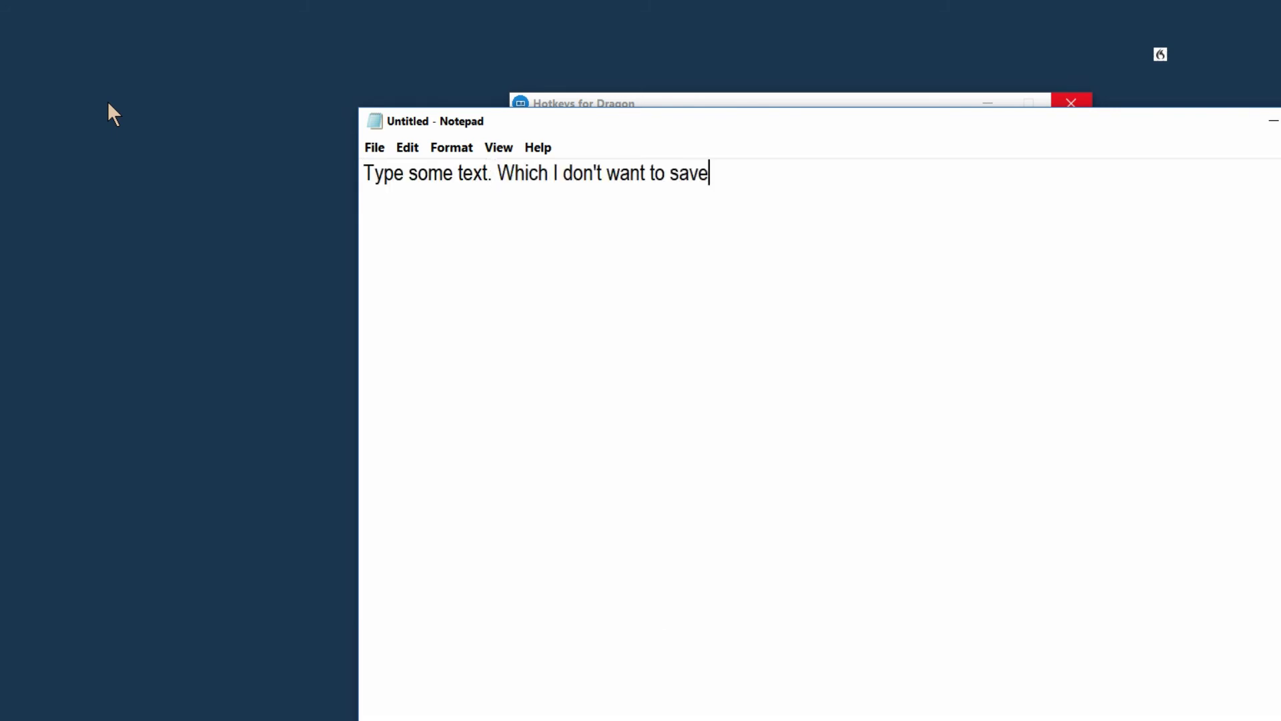
text(.)
key(KP_Add)
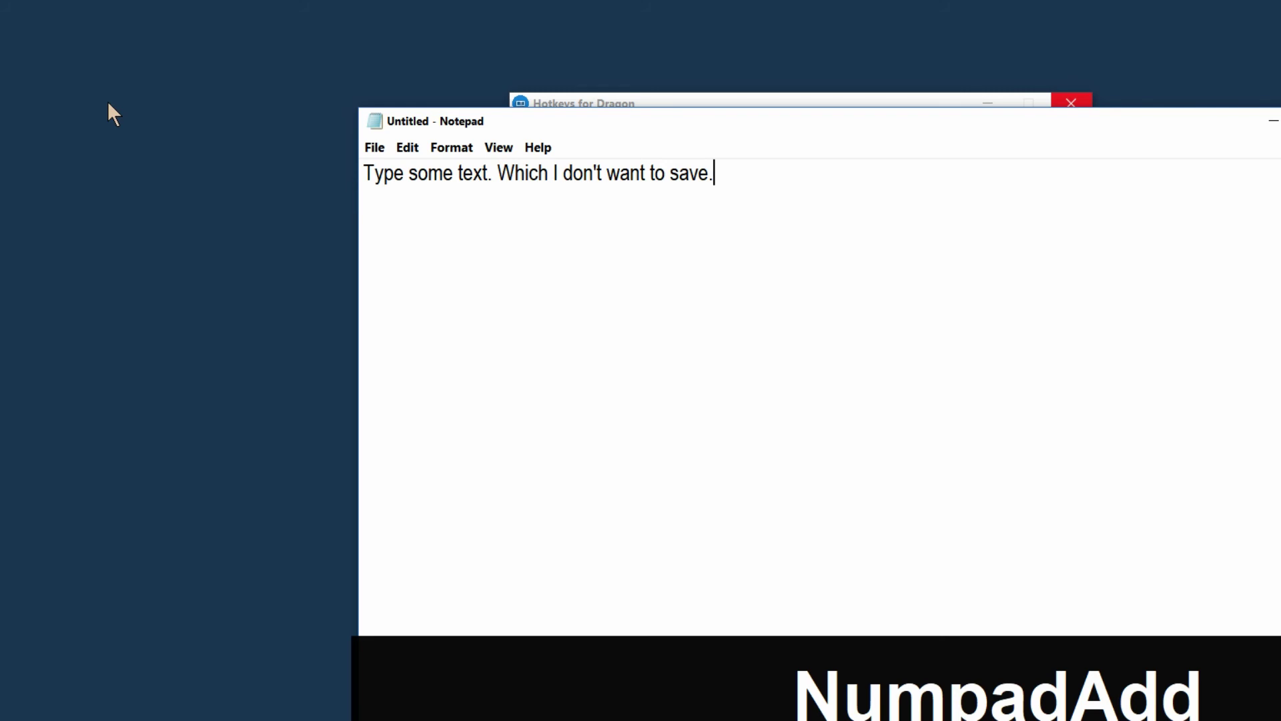
key(alt+F4)
key(n)
key(Return)
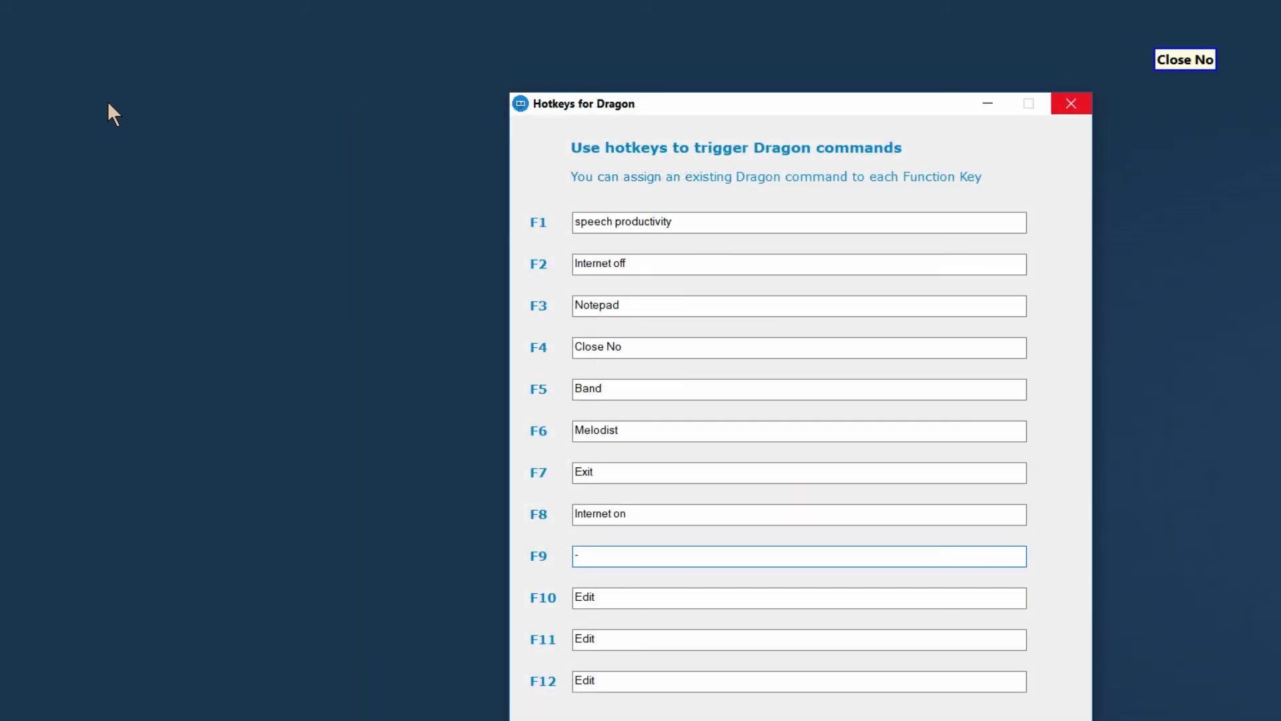
Step: Use F5–F7 hotkeys to launch Band-in-a-Box, generate 'Eternal Hallway' with Melodist, then exit
key(F5)
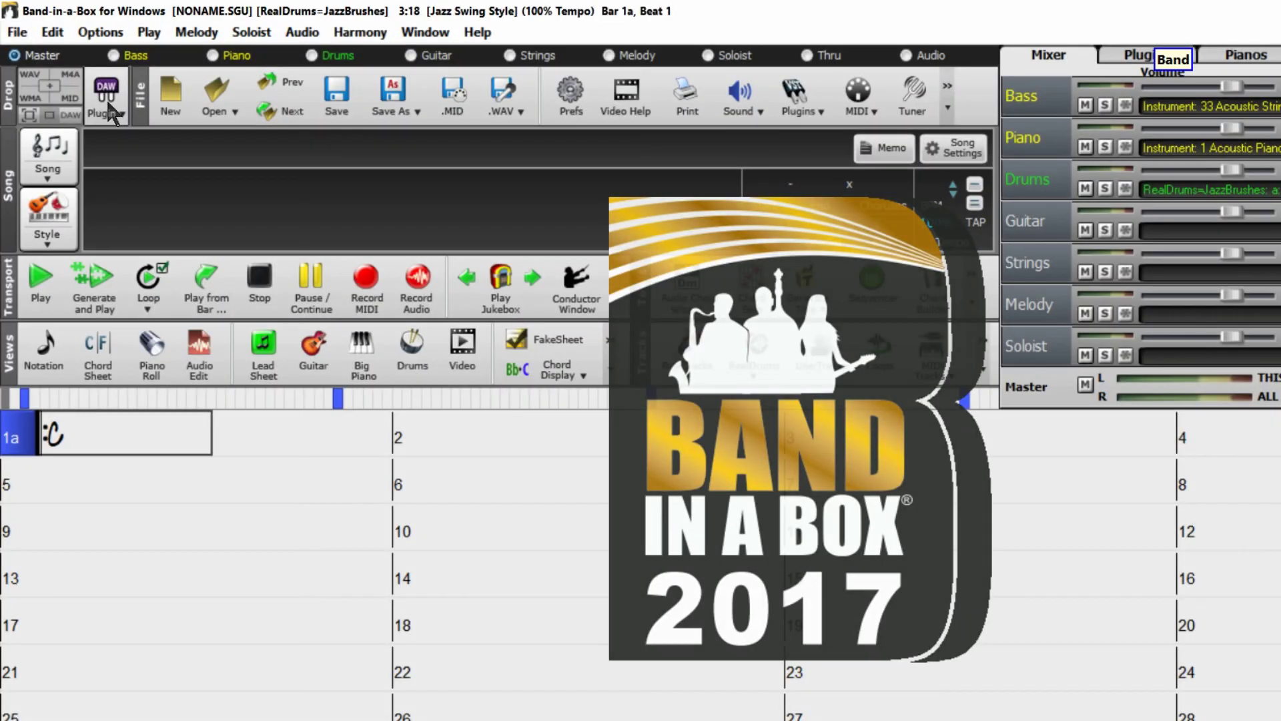
key(F6)
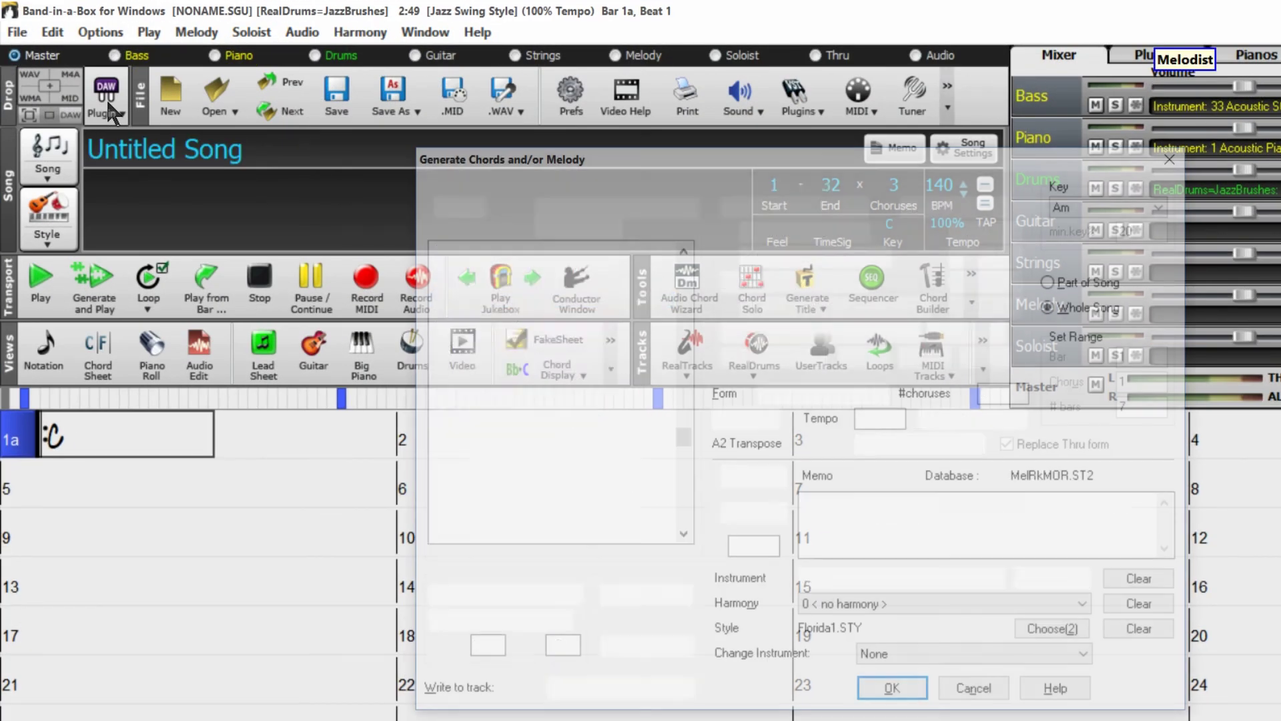
key(Return)
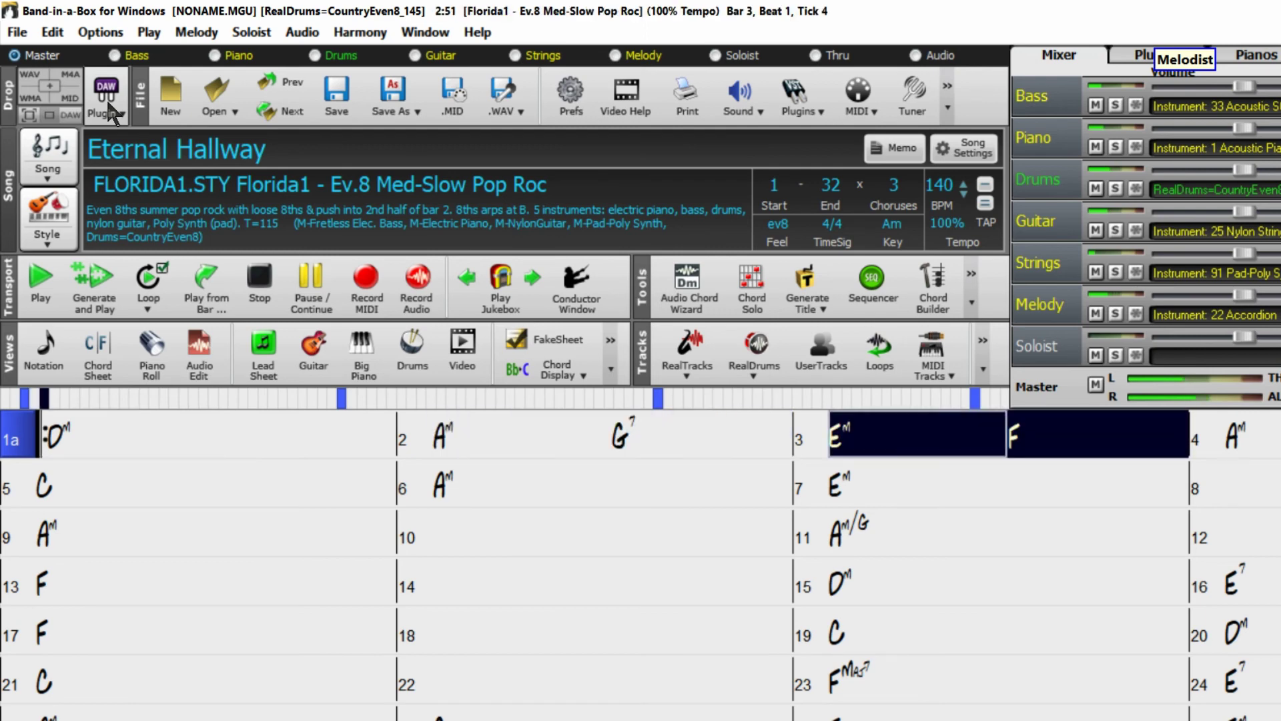
key(F7)
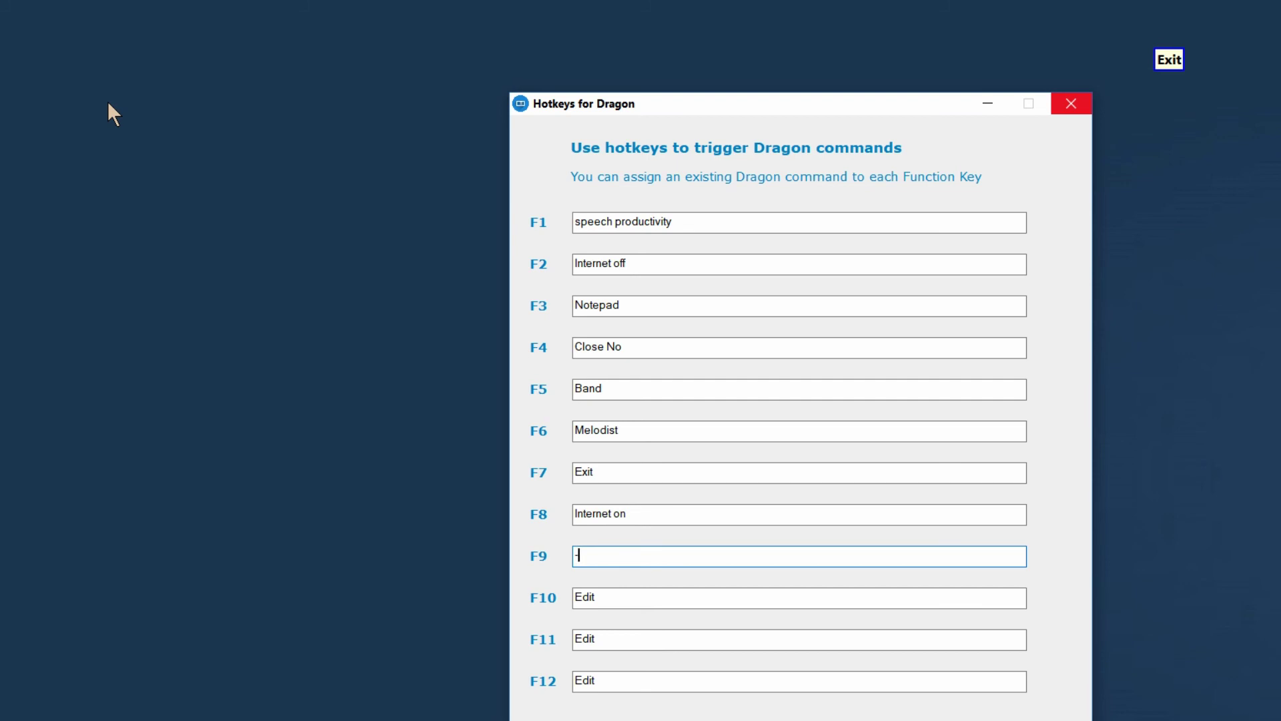
Step: Run the F8 'Internet on' command and enable the Ethernet adapter in Network Connections
key(F8)
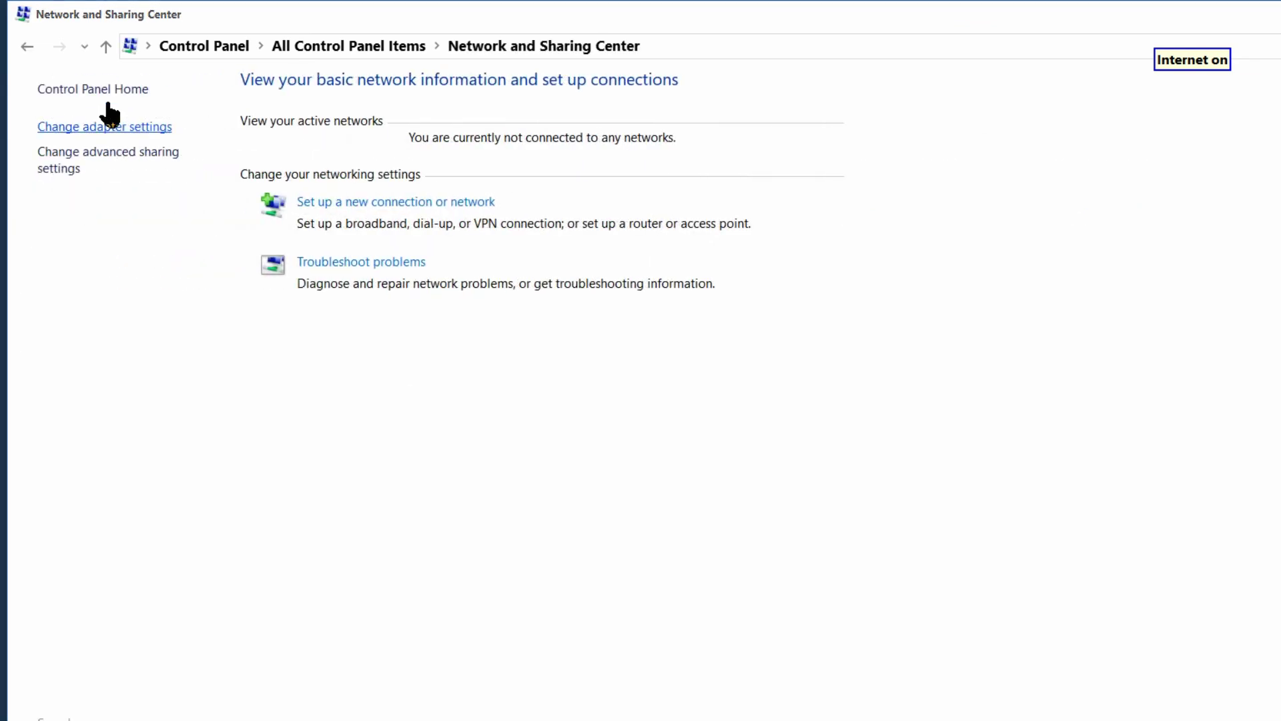
click(108, 126)
right_click(111, 115)
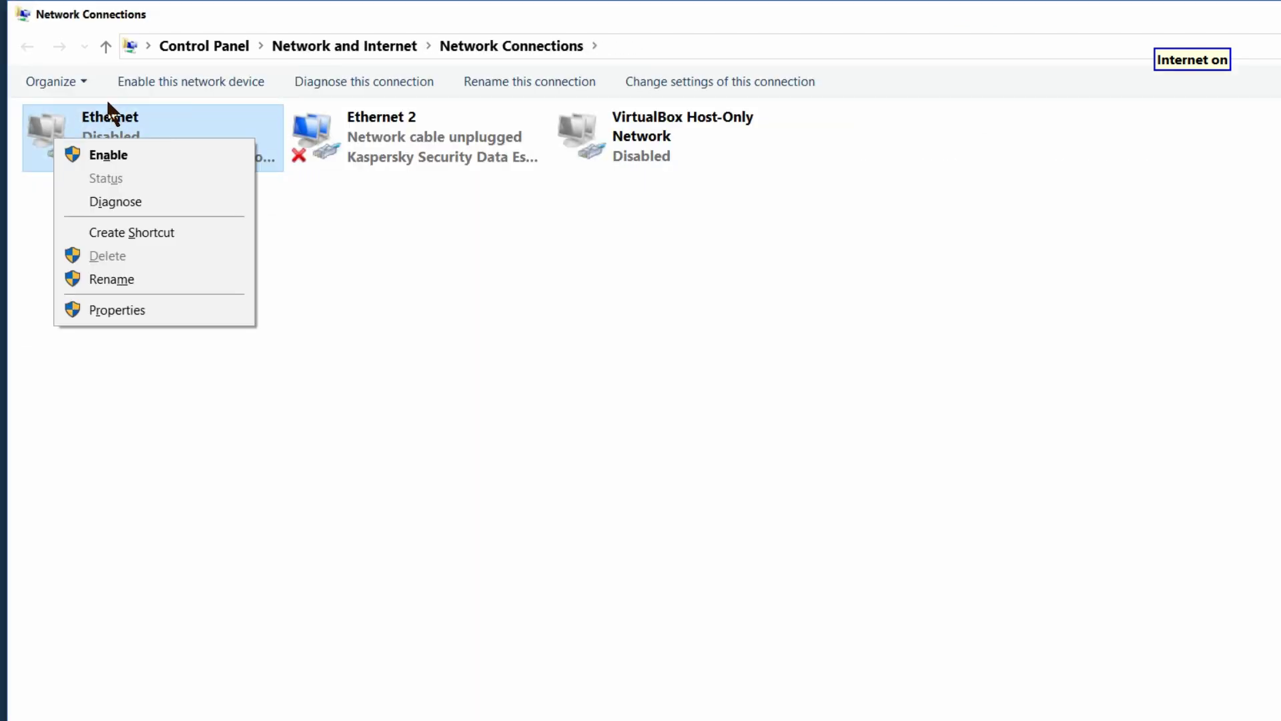
key(a)
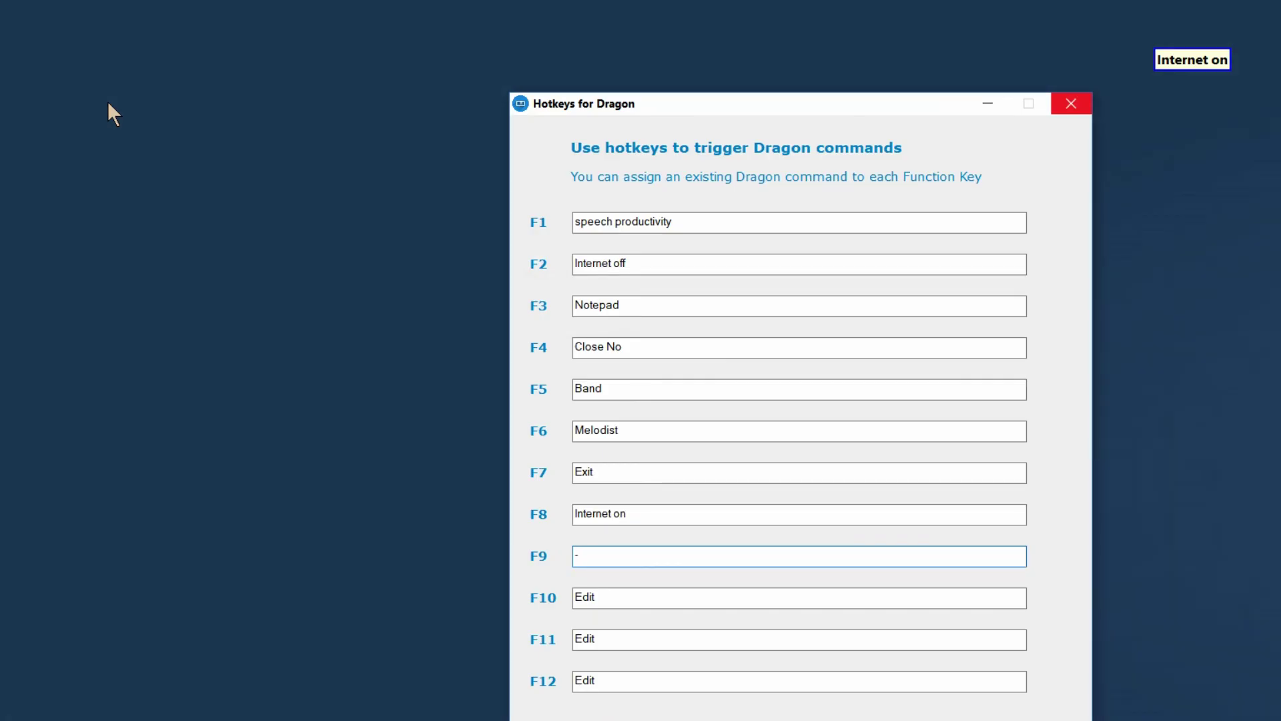
Step: Replace 'Notepad' with 'Writer' in the F3 hotkey entry
click(622, 306)
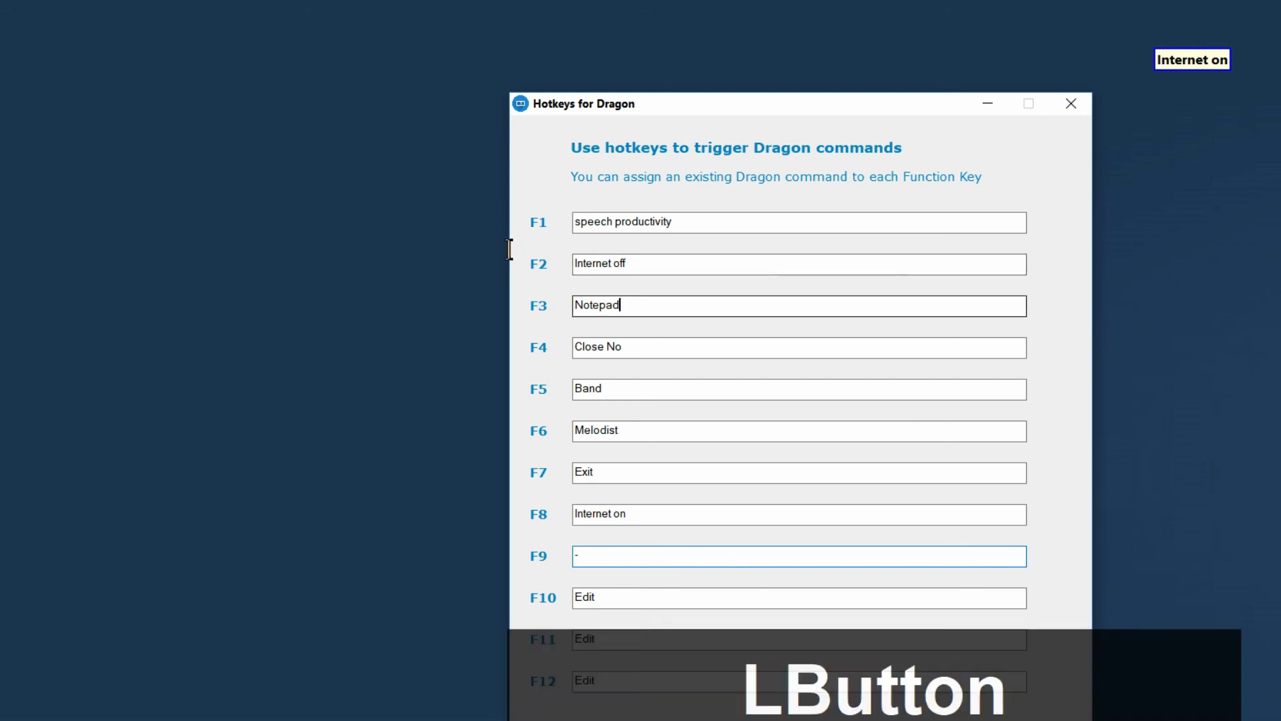
key(BackSpace)
key(BackSpace)
key(BackSpace)
key(BackSpace)
key(BackSpace)
key(BackSpace)
key(BackSpace)
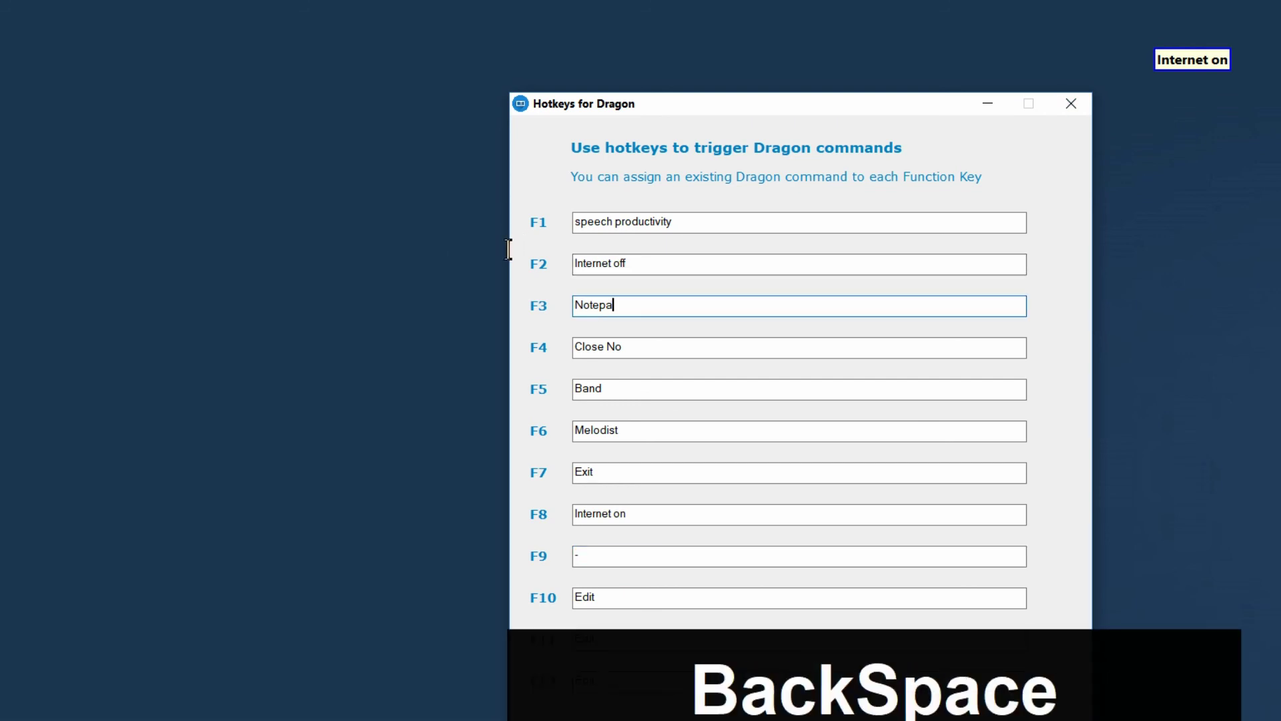
text(W)
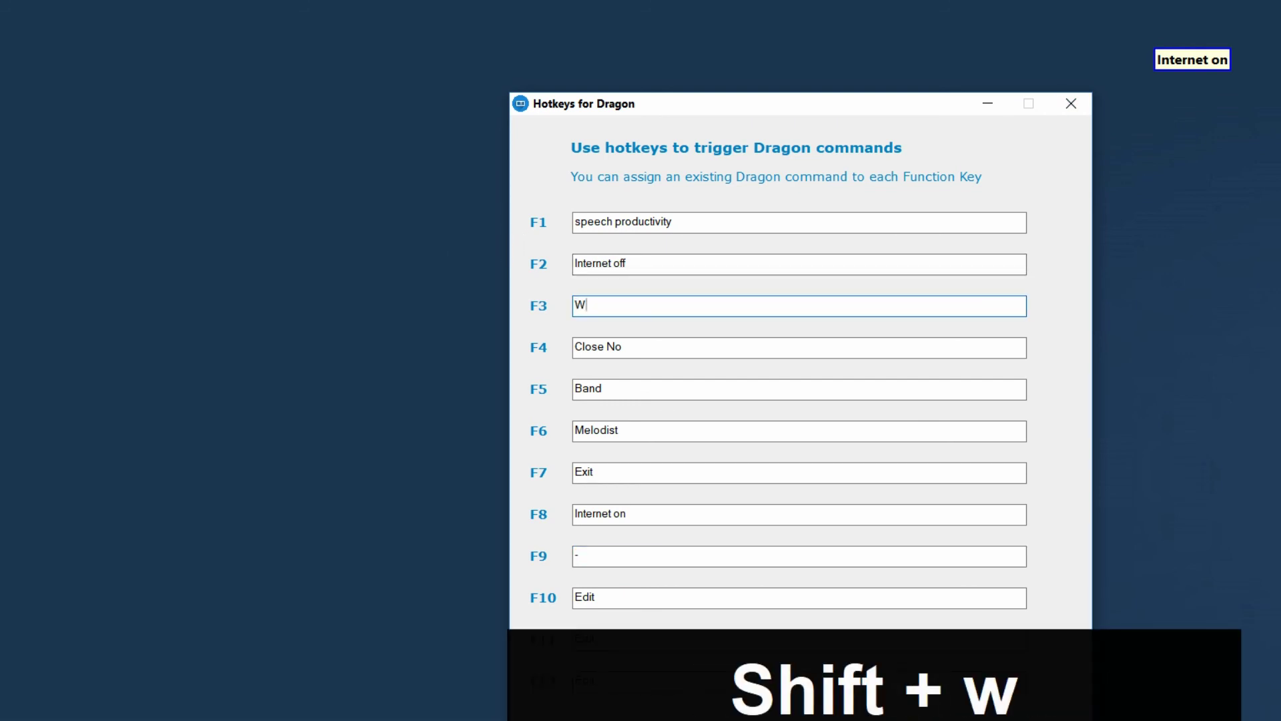
text(riter)
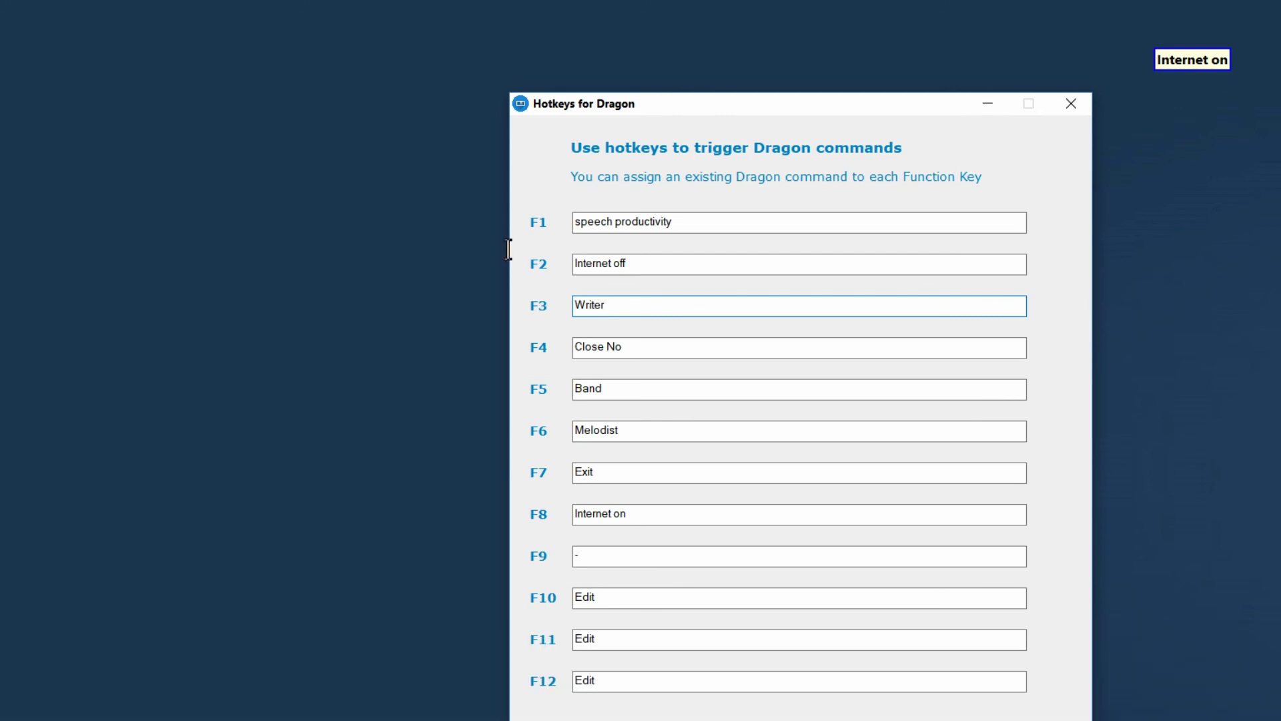
key(F3)
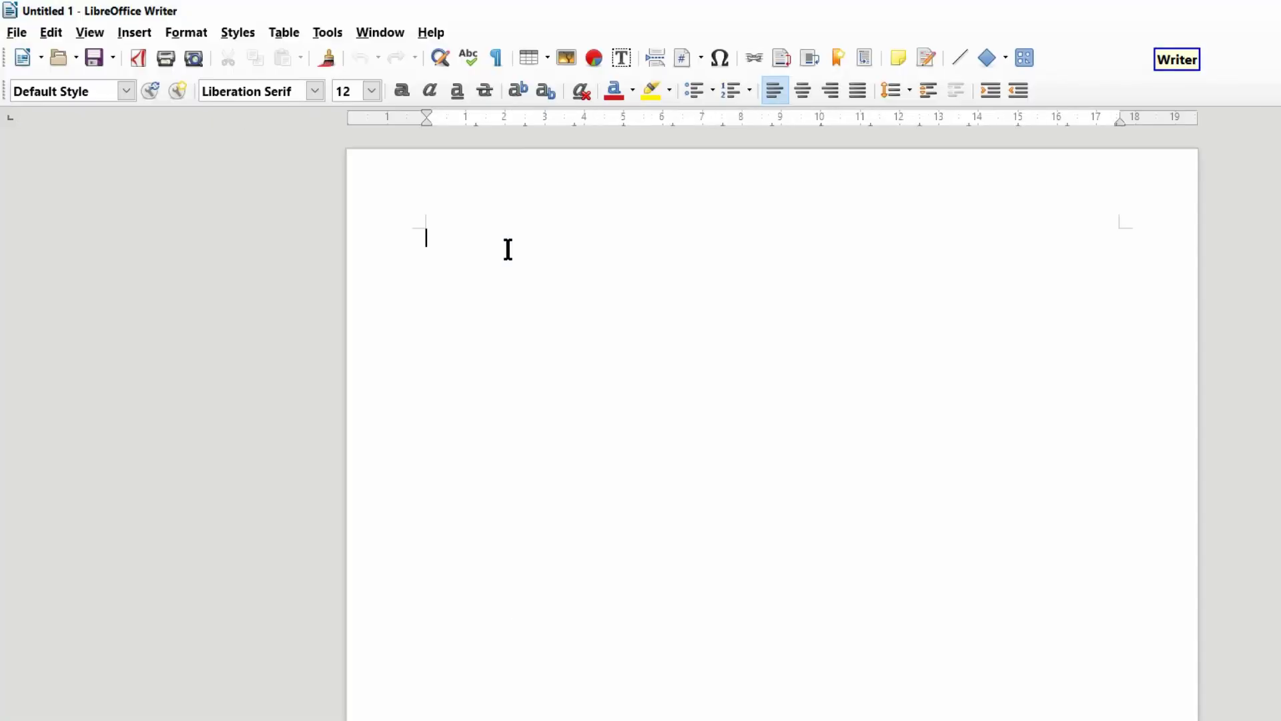
key(F7)
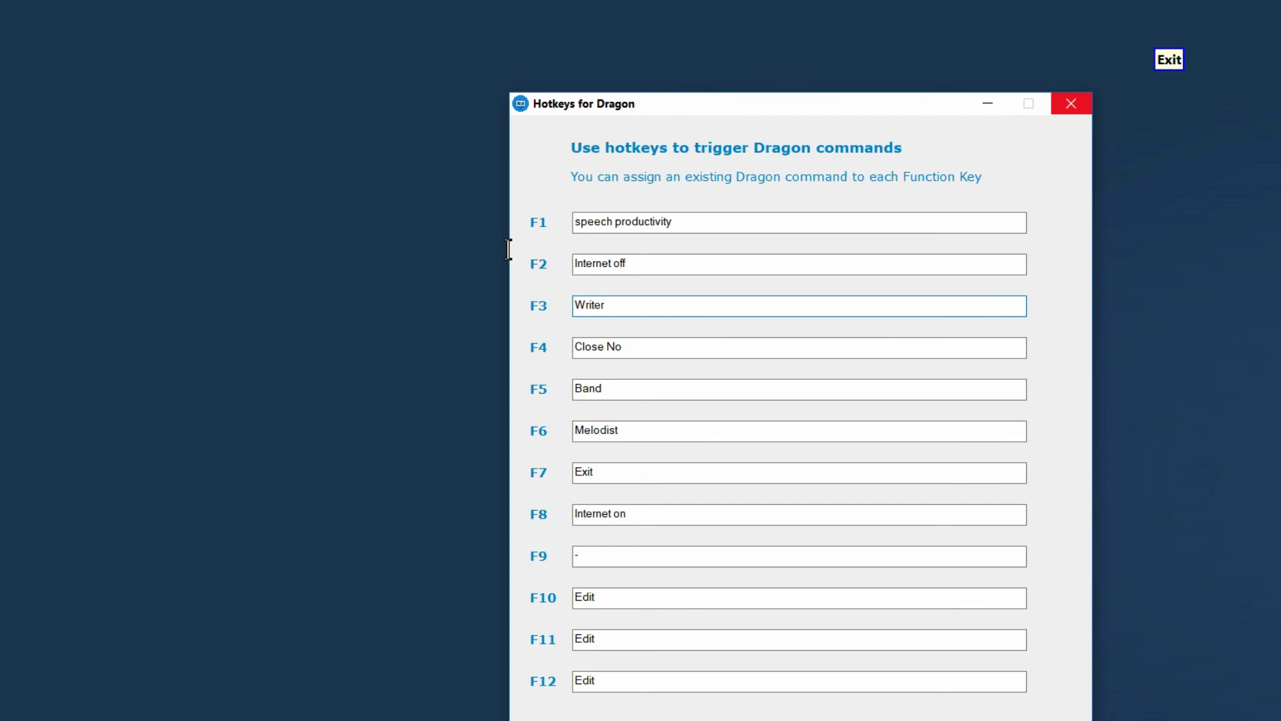